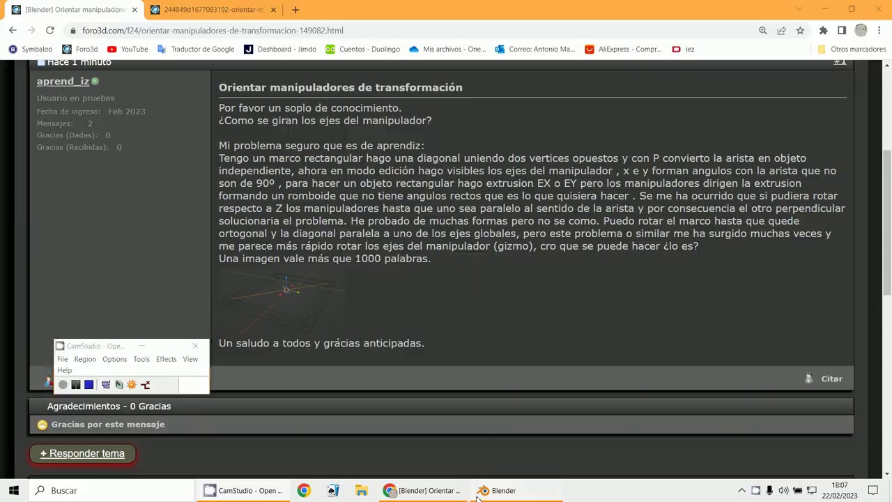
Step: Switch from the Foro3D thread in Chrome to Blender and select the cube
left_click(511, 490)
left_click(300, 230)
Step: Snap the 3D cursor to the cube's centre from the top view
key("KP_7")
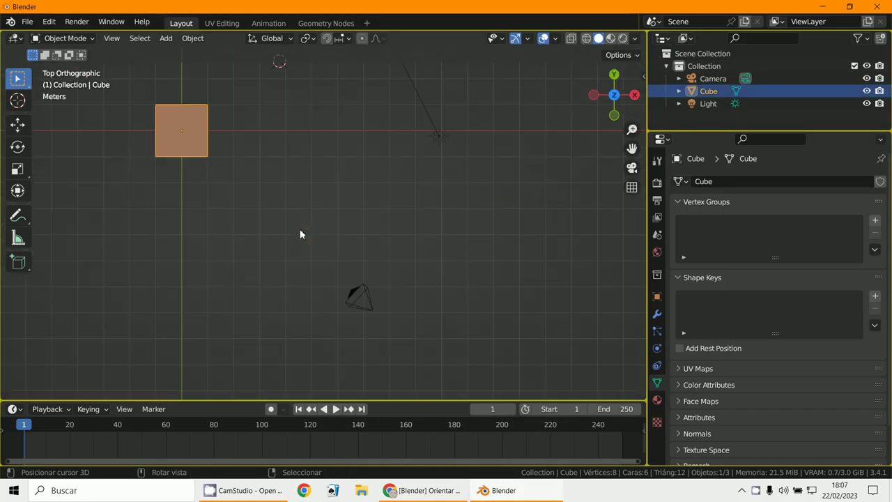
middle_click_drag(301, 234, 388, 319, "shift")
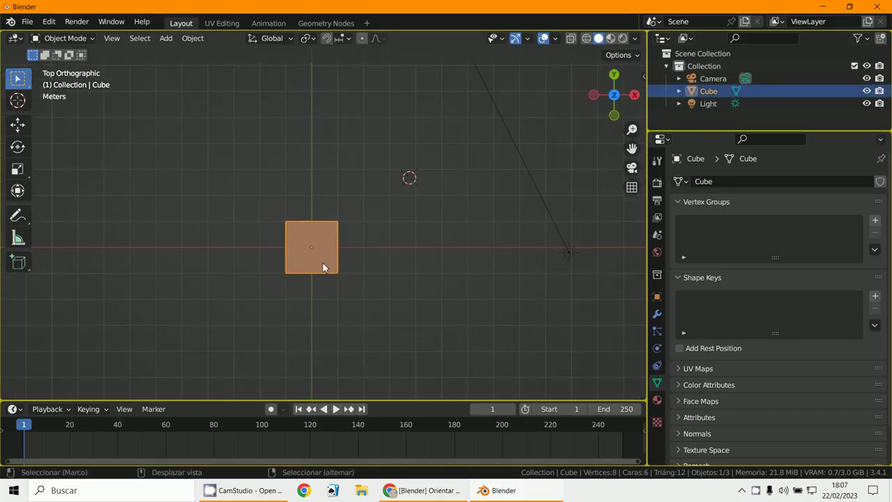
key("shift+s")
left_click(324, 334)
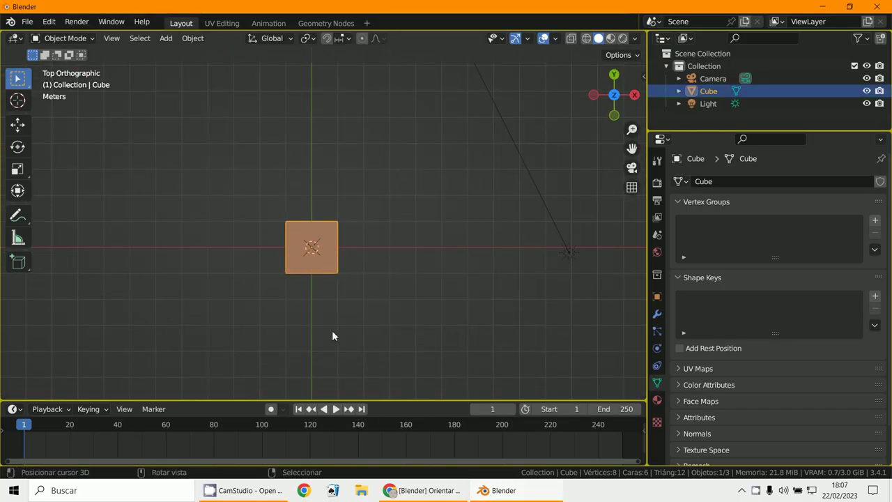
Step: Replace the cube with a plane scaled up 3x
key("x")
left_click(298, 253)
left_click(174, 44)
mouse_move(185, 53)
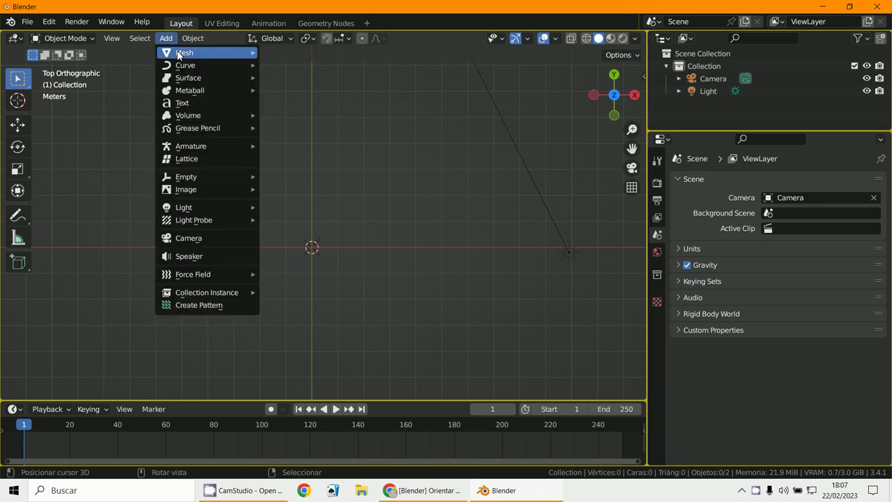
left_click(292, 56)
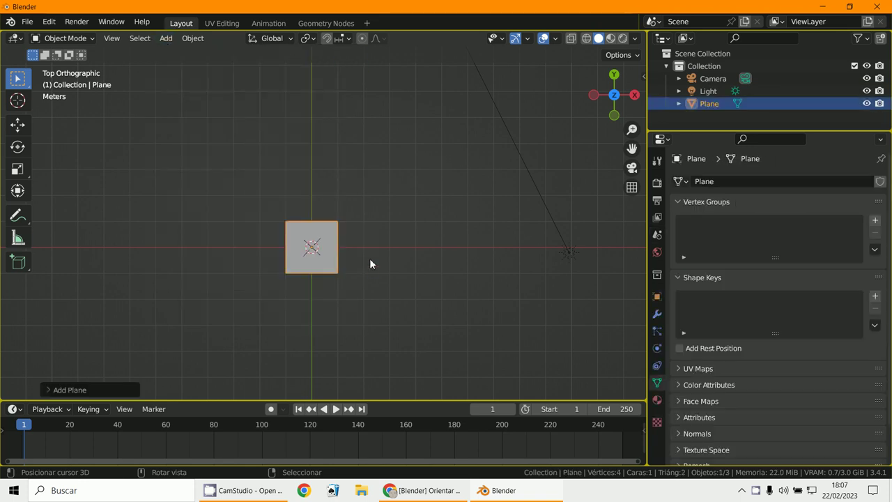
type("s3")
key("Return")
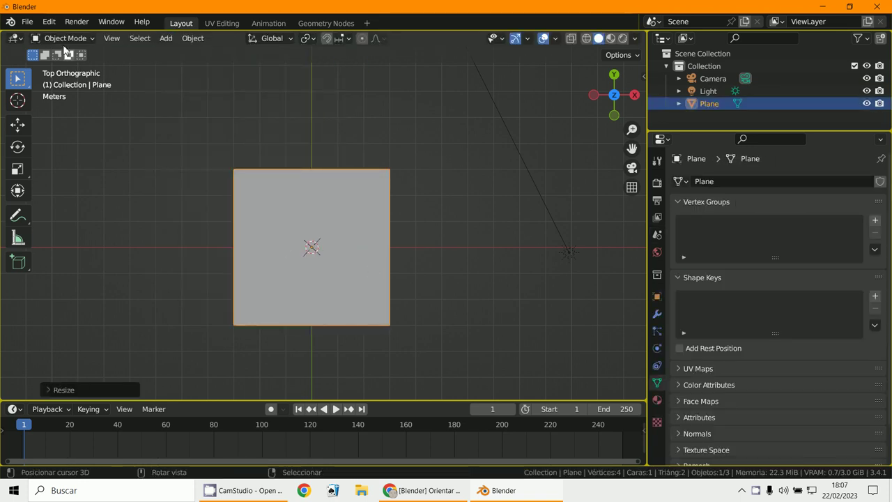
Step: In Edit Mode, rip the plane along the diagonal between two opposite corner vertices
left_click(61, 38)
left_click(68, 66)
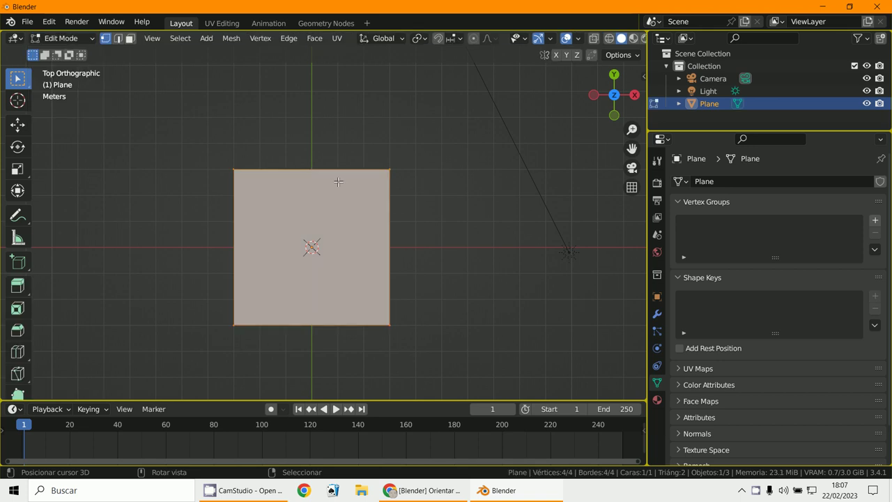
left_click(371, 176)
left_click(239, 326, "shift")
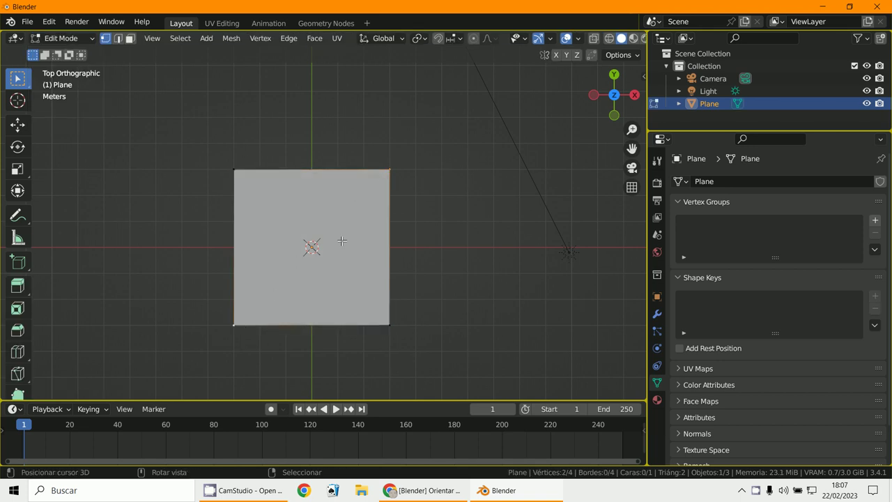
key("v")
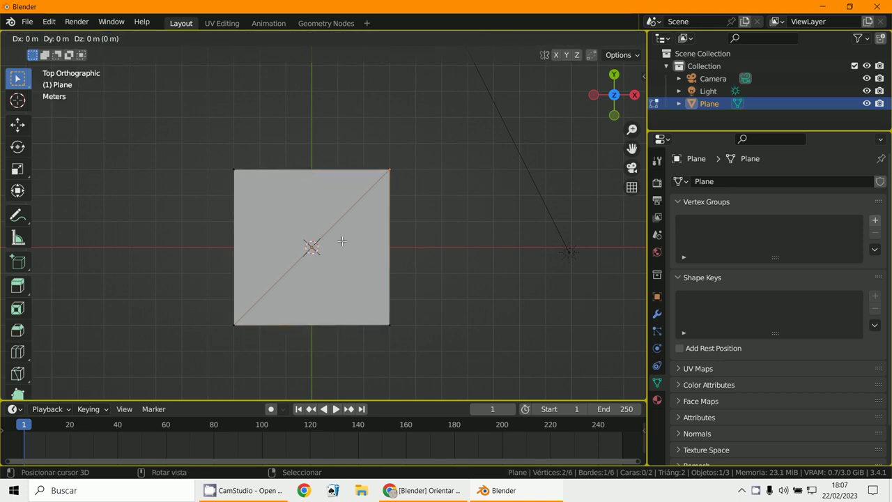
left_click(341, 241)
Step: Delete the upper-left triangle, leaving only the lower-right triangle face
key("l")
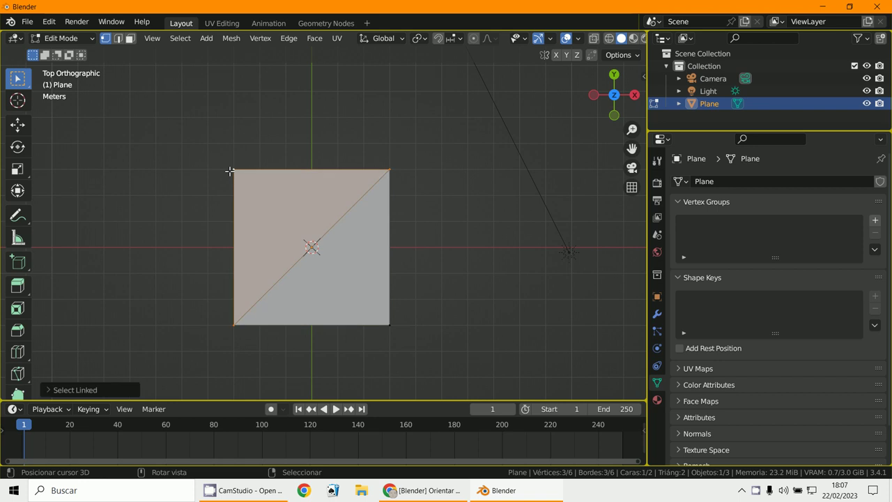
key("x")
left_click(230, 171)
middle_click_drag(328, 195, 337, 185, "shift")
scroll(337, 183, "up", 1)
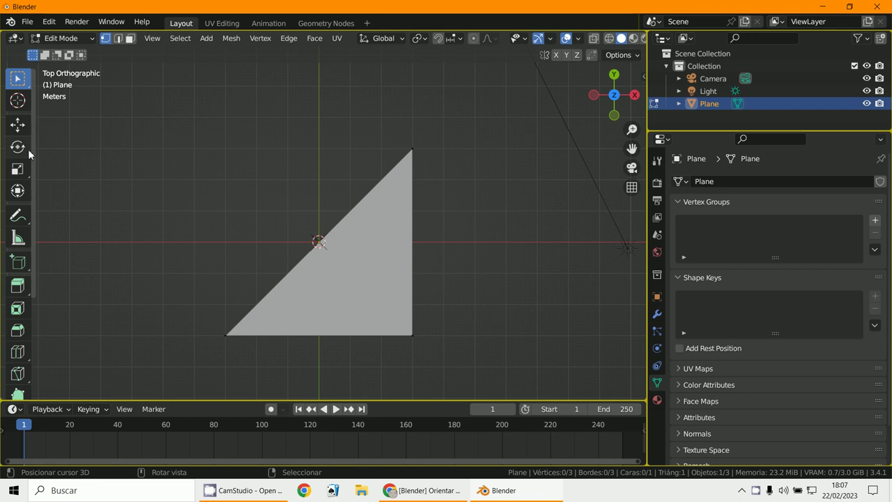
left_click(23, 127)
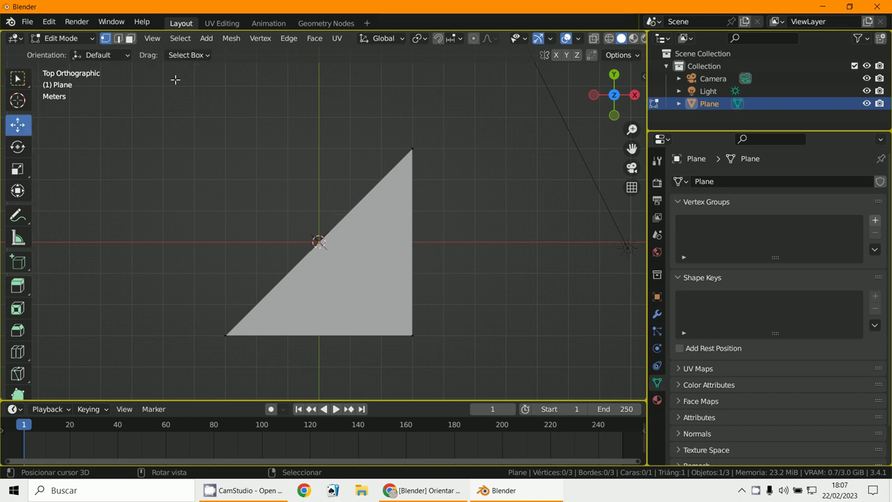
Step: Select only the triangle's diagonal edge in edge select mode, trying a move and cancelling it
left_click(117, 39)
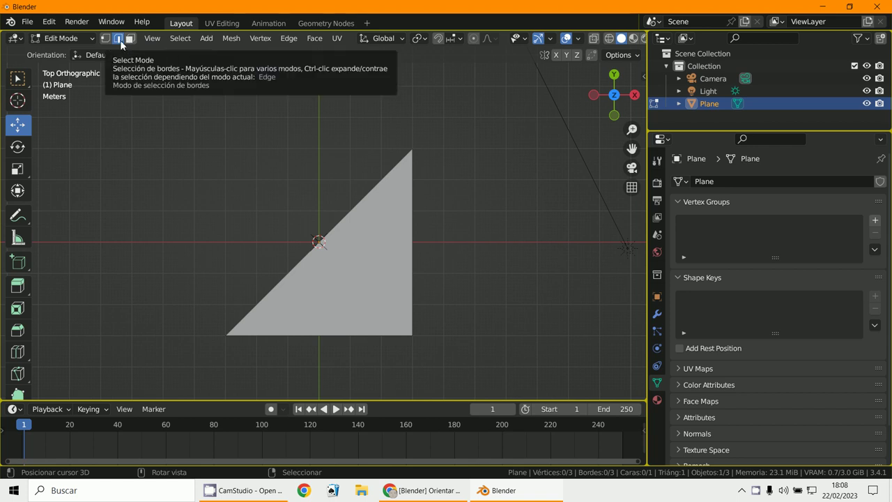
left_click(338, 223)
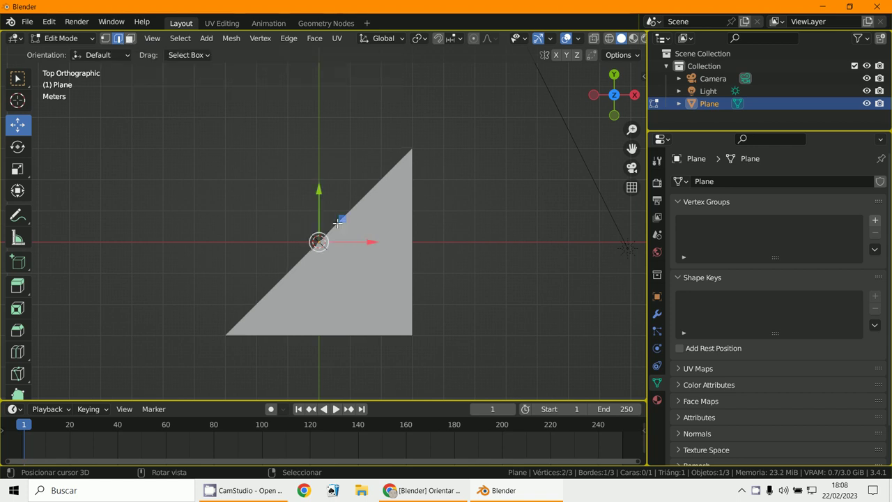
scroll(337, 223, "up", 1)
scroll(338, 223, "up", 2)
scroll(438, 131, "down", 5)
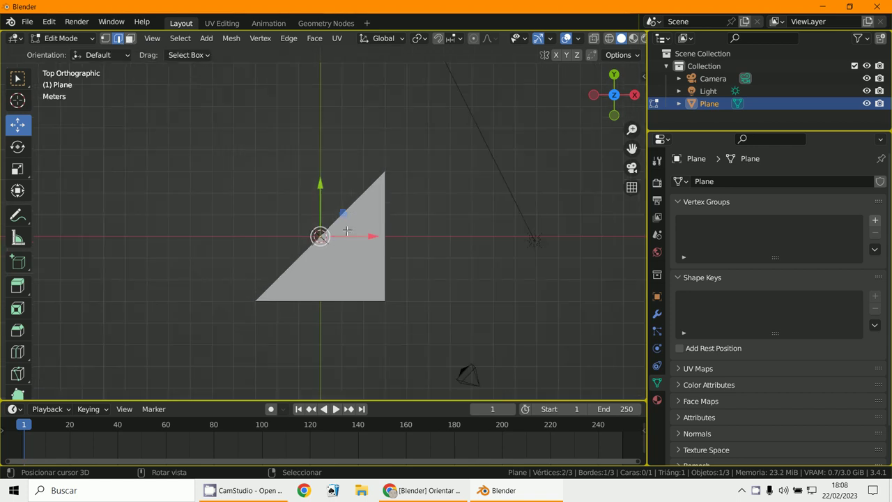
left_click_drag(319, 236, 315, 216)
key("Escape")
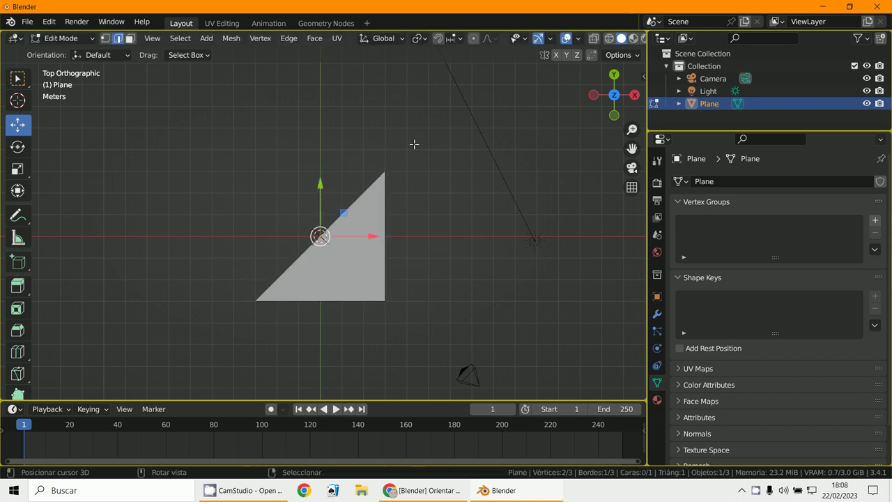
Step: Check the transform orientation list, orbit to inspect the triangle, and return to top view
left_click(379, 37)
mouse_move(464, 317)
middle_mouse_down()
mouse_move(423, 211)
mouse_move(495, 112)
middle_mouse_up()
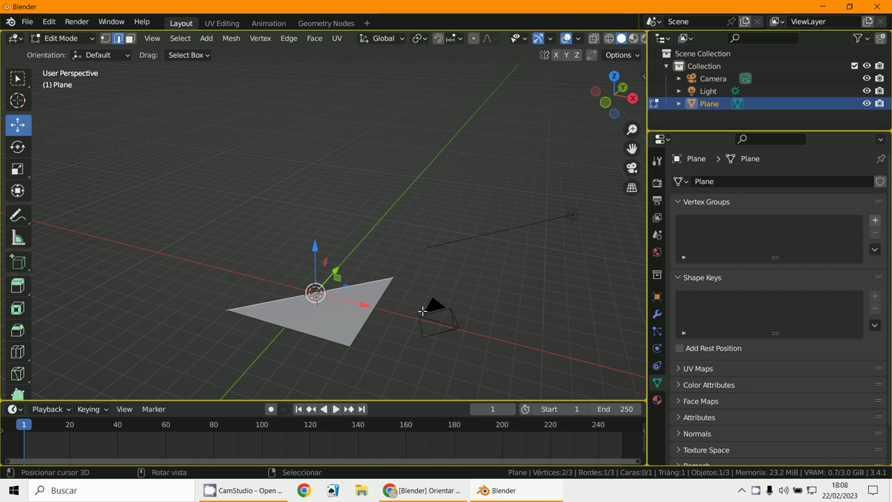
key("KP_7")
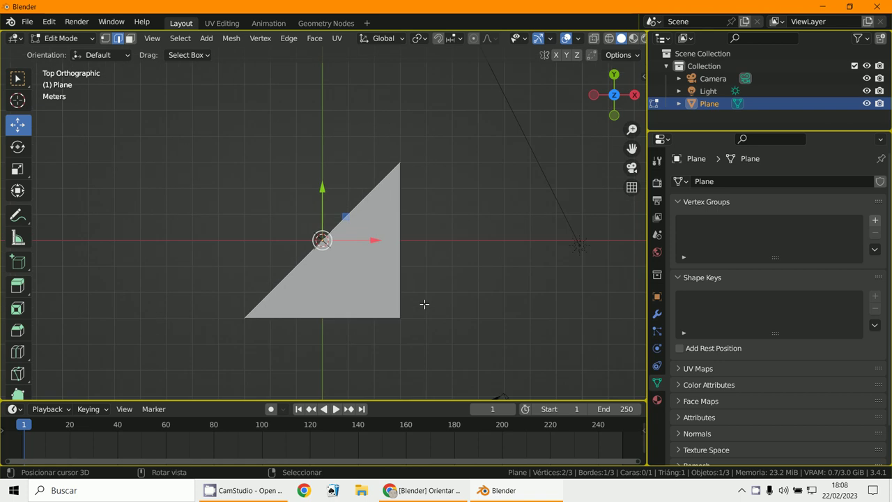
Step: Set transform orientation to Local and tick Axis under the object's Viewport Display settings
left_click(381, 38)
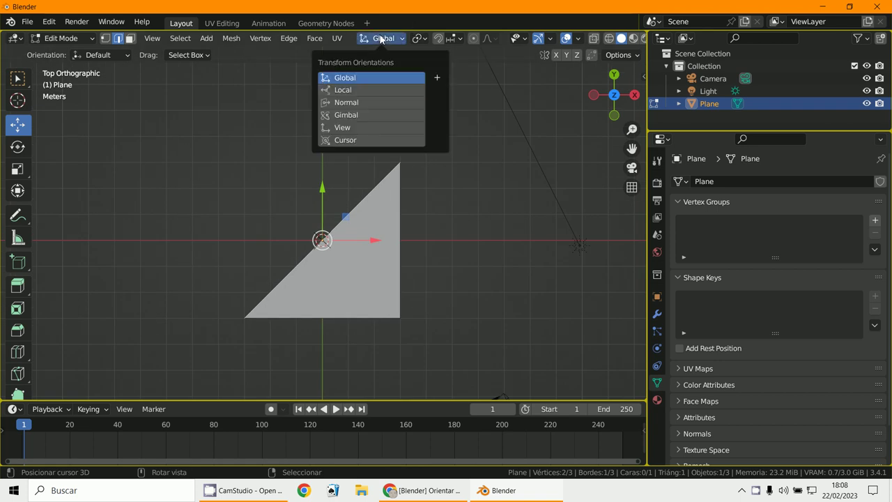
left_click(359, 89)
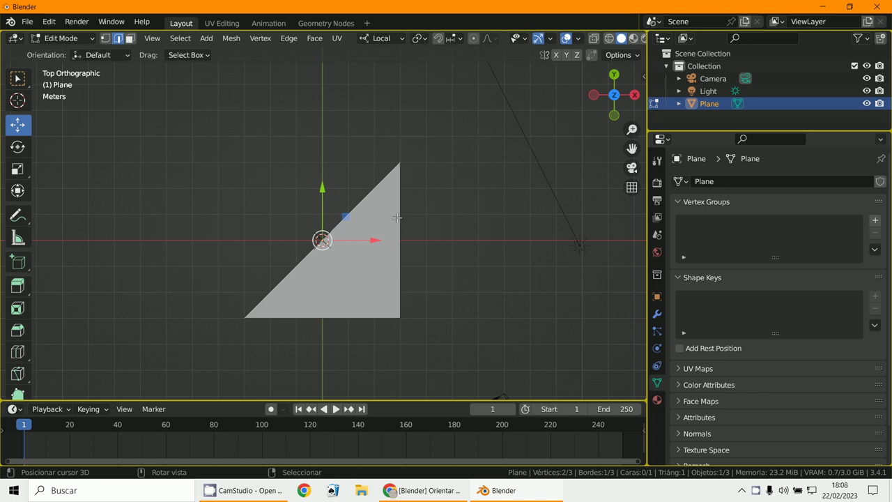
left_click(656, 296)
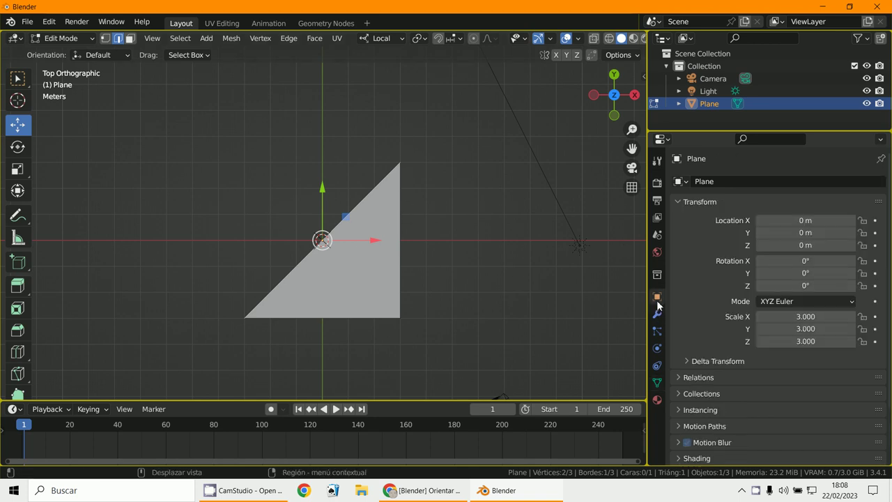
scroll(707, 385, "down", 3)
left_click(685, 423)
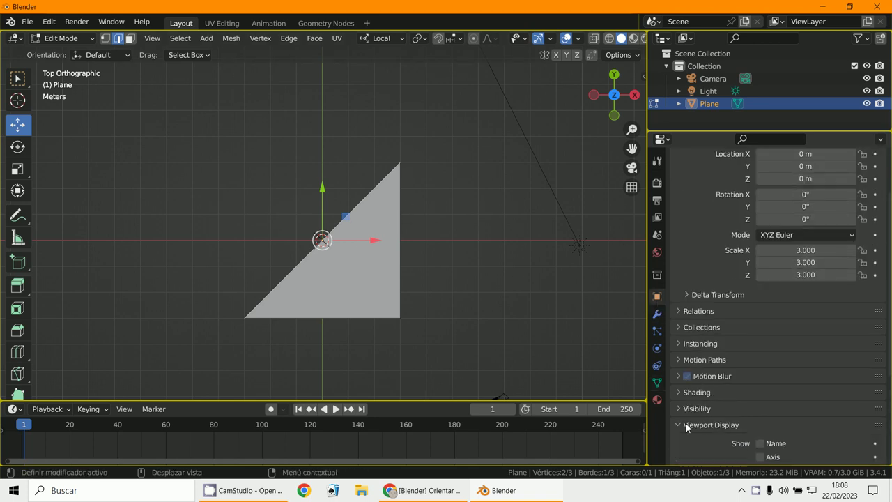
scroll(686, 421, "down", 3)
scroll(687, 418, "down", 2)
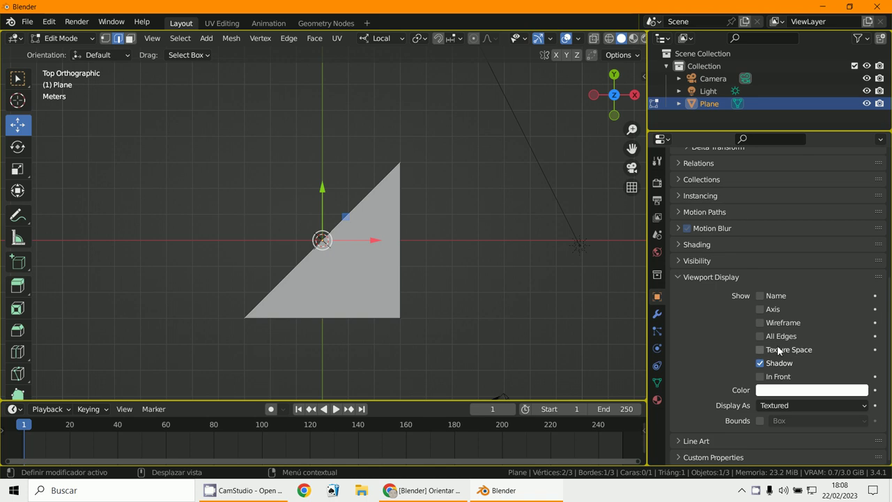
left_click(760, 309)
scroll(457, 299, "up", 3)
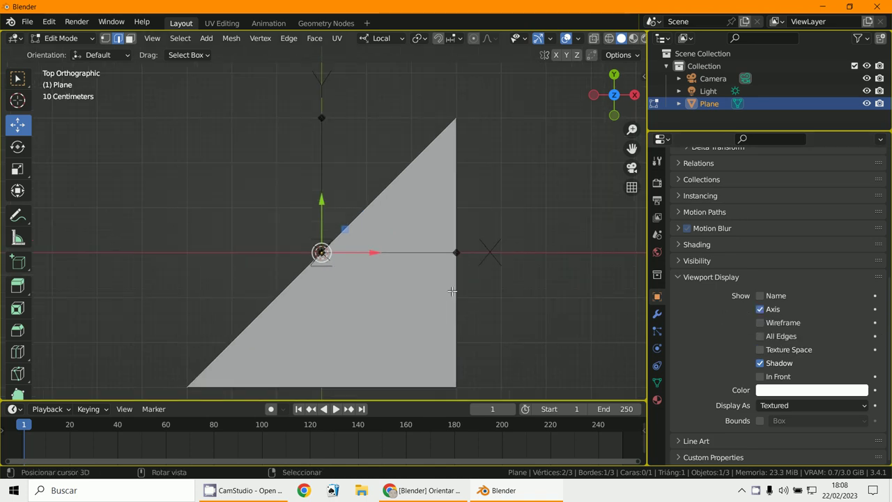
Step: Select the whole triangle face, keeping transform orientation at Local
left_click(376, 196)
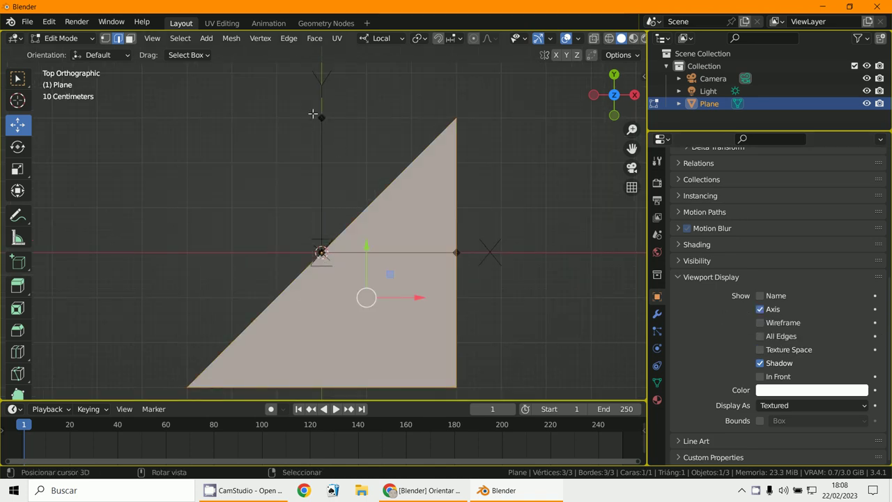
left_click(381, 40)
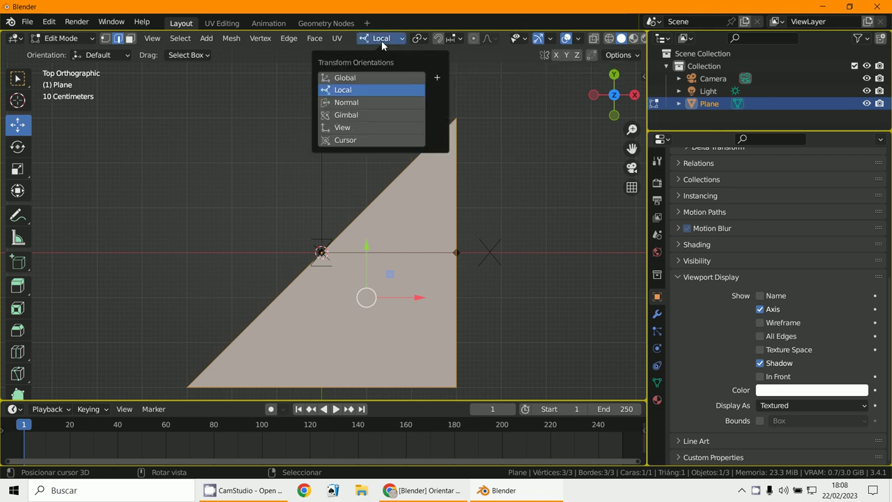
left_click(367, 89)
middle_click_drag(464, 281, 472, 260, "shift")
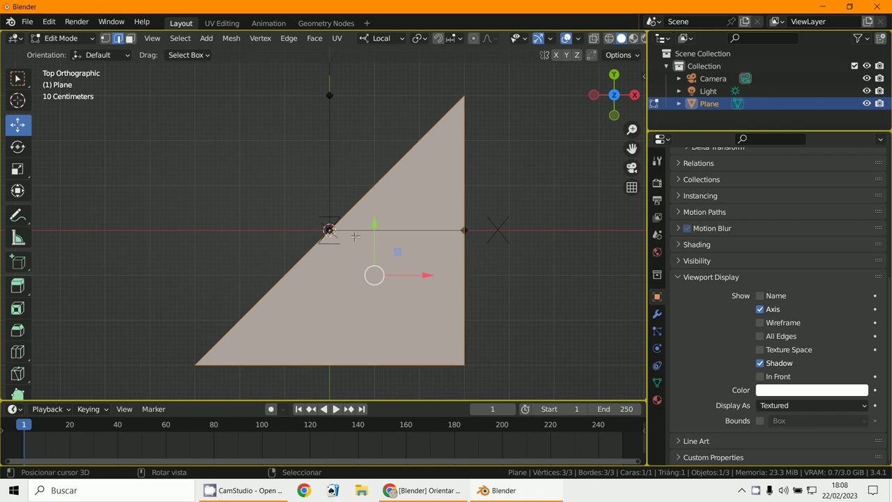
Step: Snap the 3D cursor to the face centre, set pivot to 3D Cursor, and select all
key("shift+s")
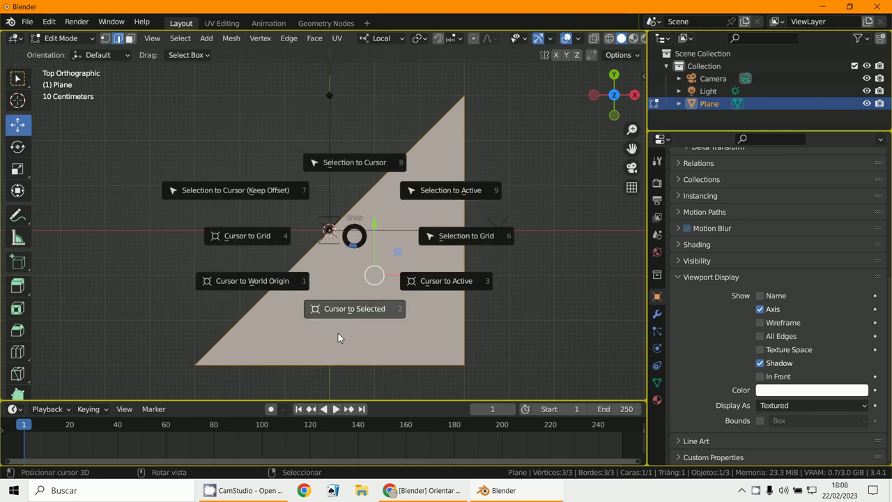
left_click(364, 311)
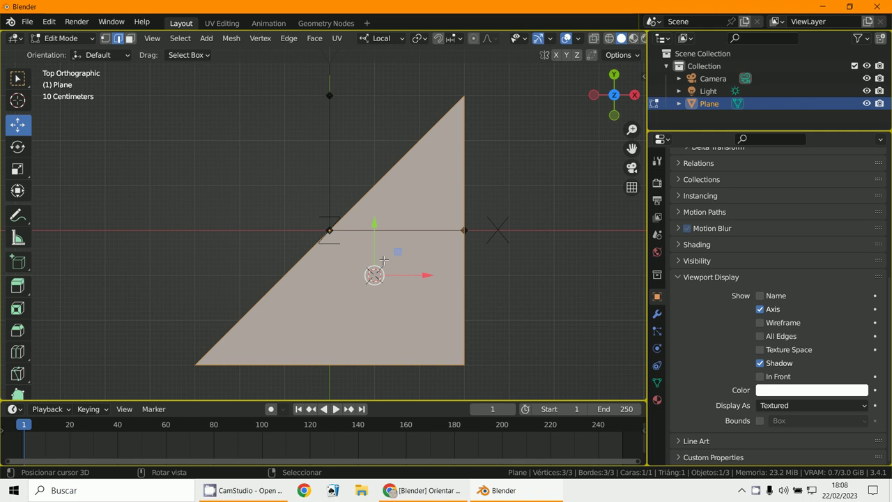
left_click(416, 39)
left_click(425, 68)
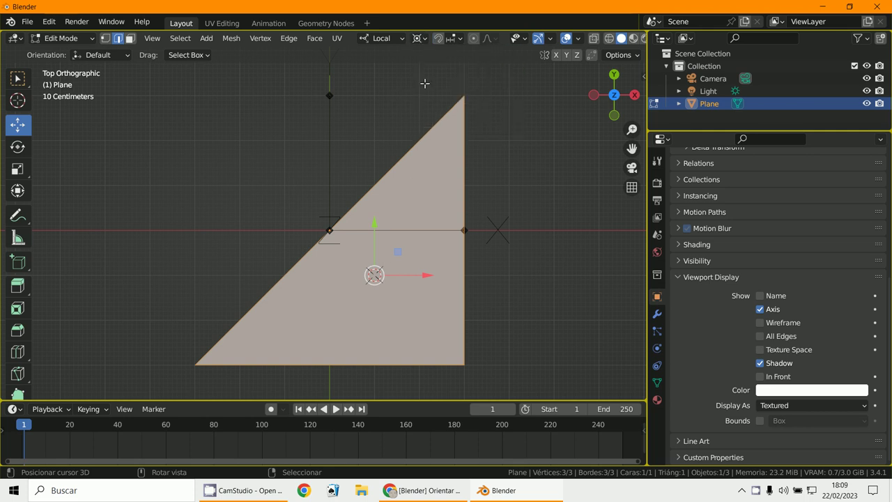
left_click(323, 241)
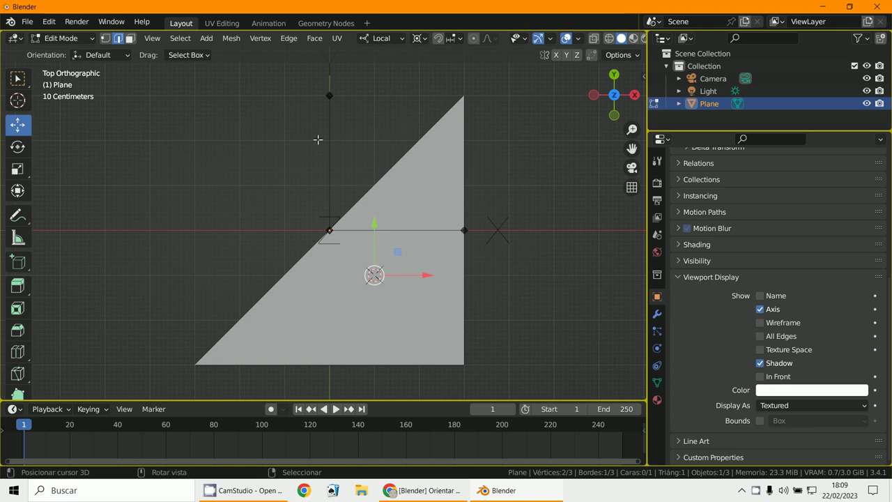
key("a")
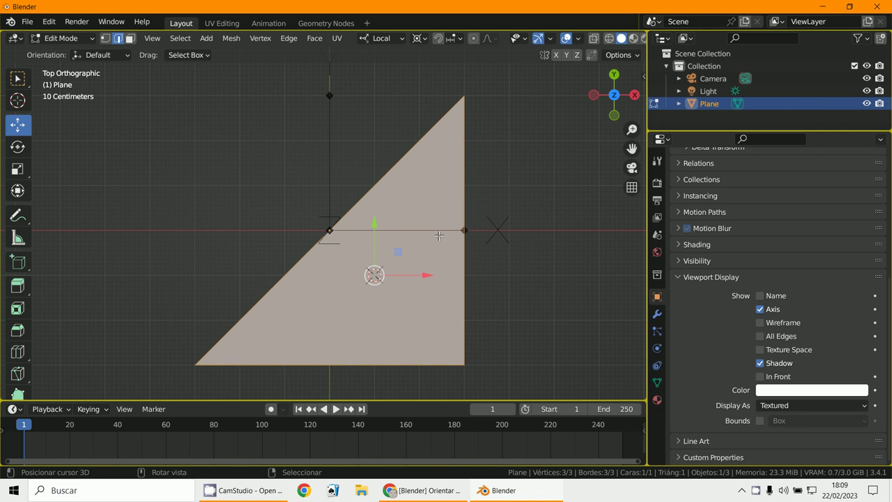
Step: Rotate the triangle mesh 22° around the 3D cursor, then return to Object Mode
type("r")
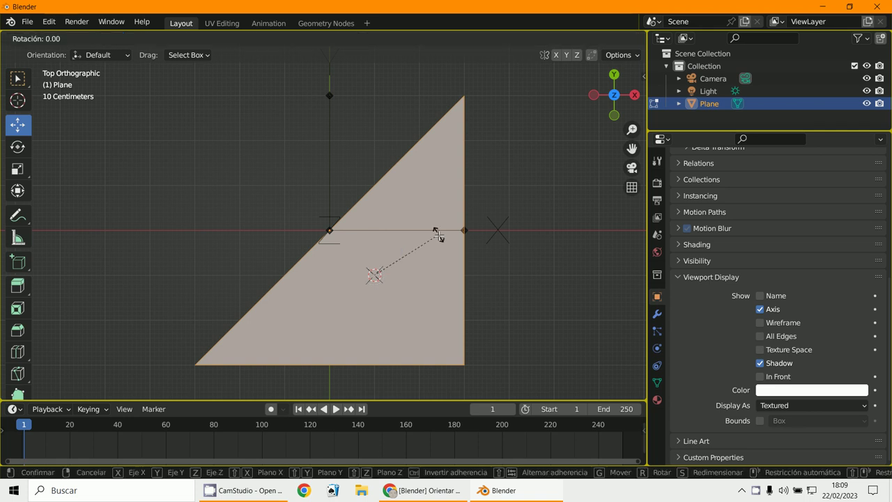
type("22")
key("Return")
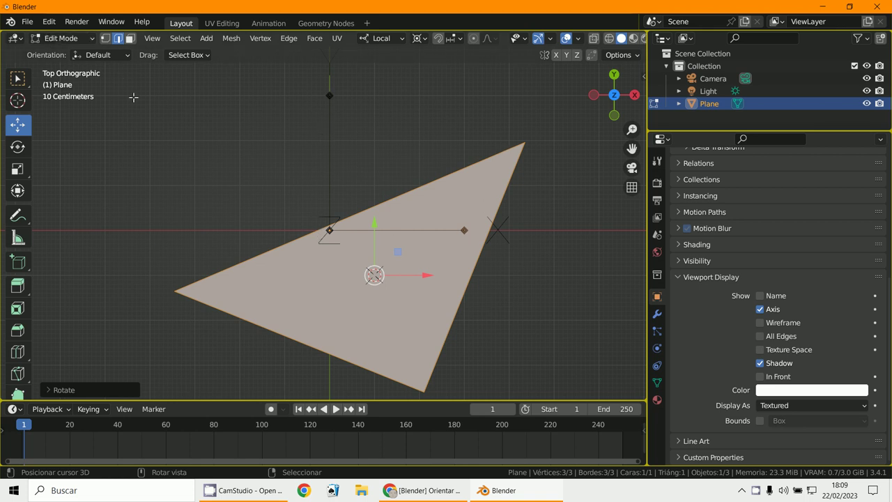
left_click(53, 40)
left_click(62, 50)
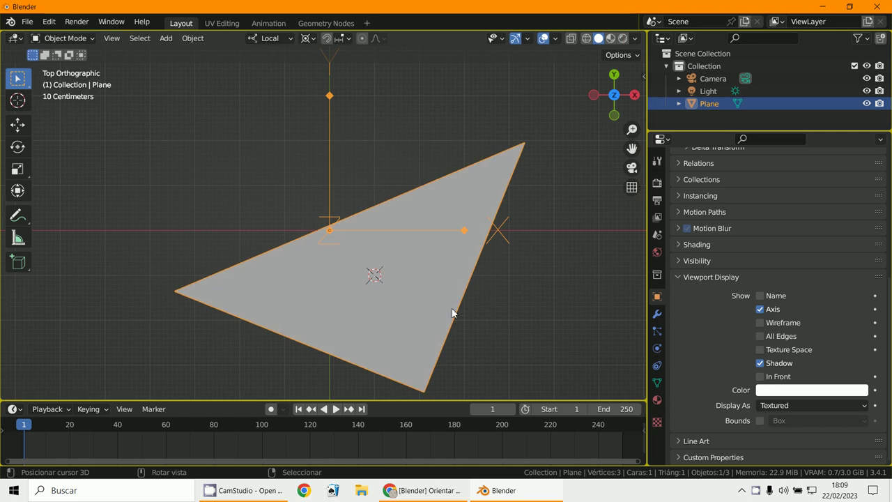
Step: Rotate the plane object by -22° twice so the triangle sits square again
key("r")
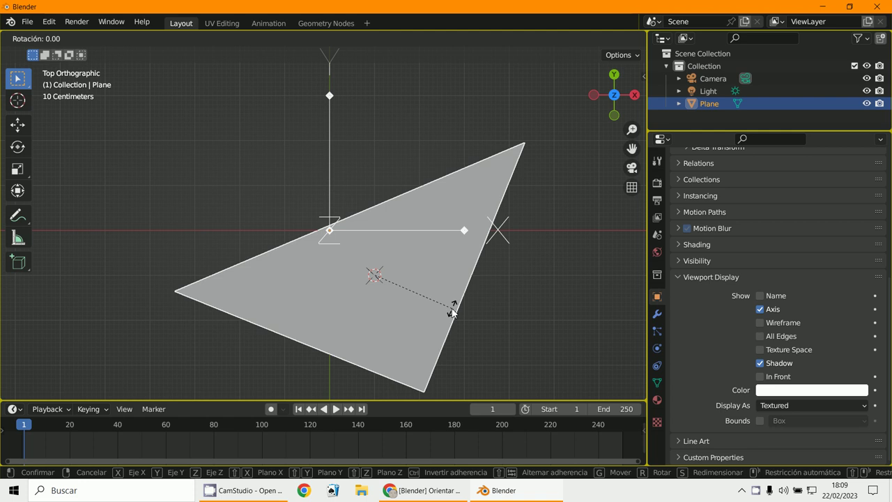
type("-22")
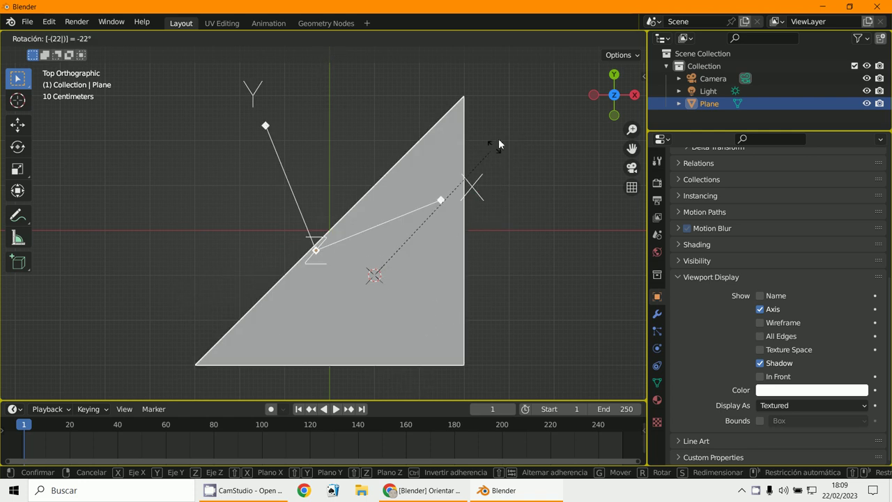
key("Return")
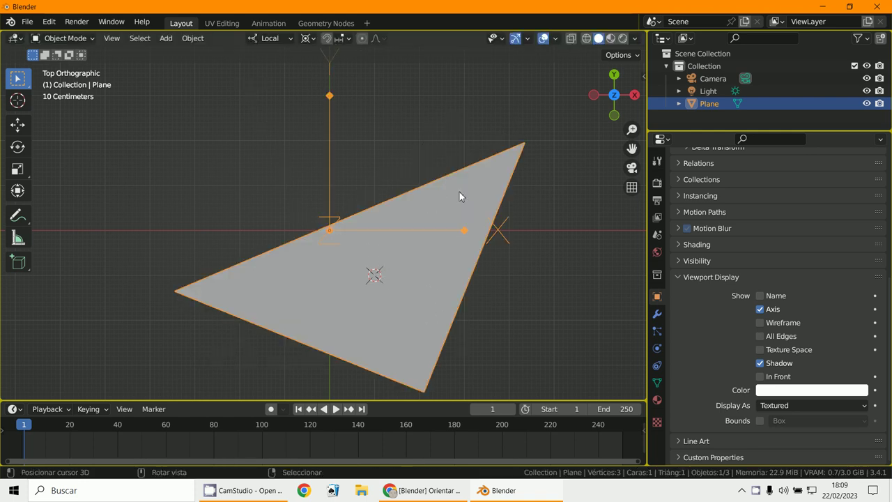
type("r-22")
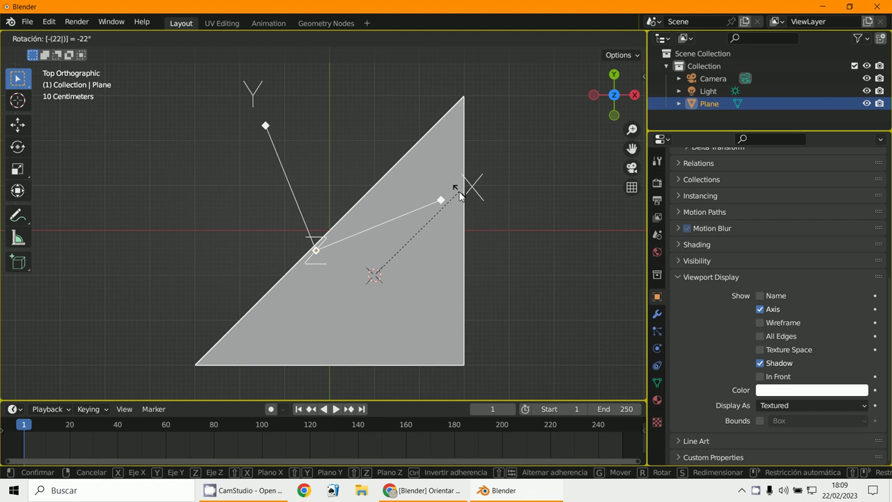
key("Return")
scroll(475, 197, "up", 1)
scroll(359, 248, "down", 2)
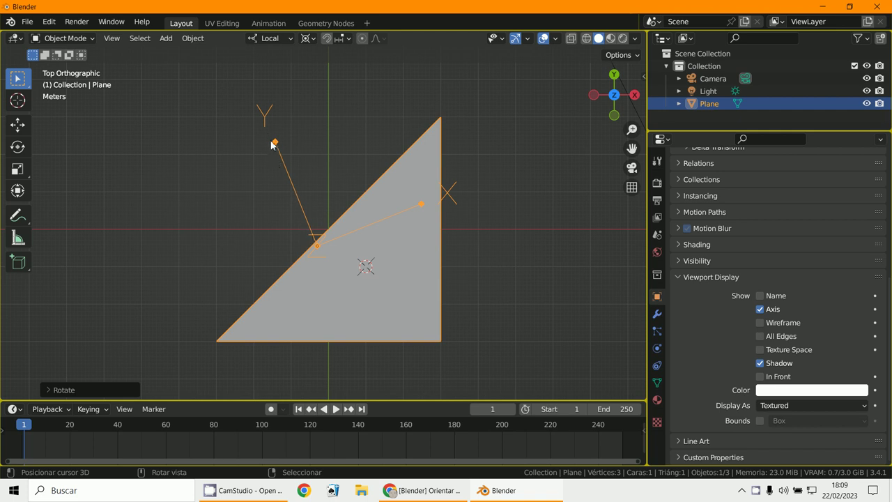
Step: Switch orientation to Global, pick the Move tool, then set orientation back to Local
left_click(271, 38)
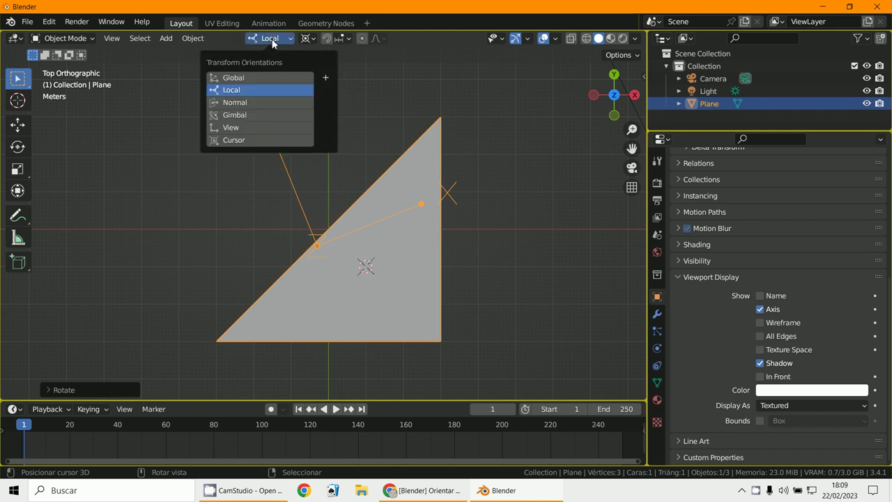
left_click(251, 78)
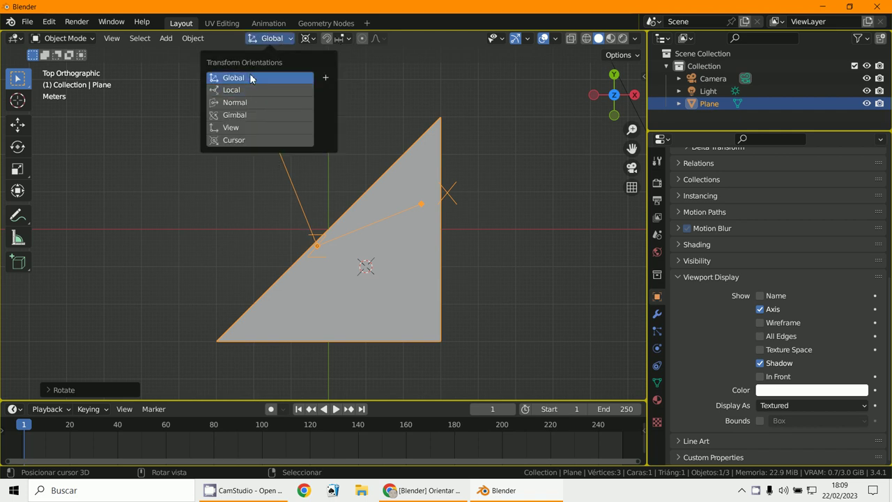
left_click(18, 125)
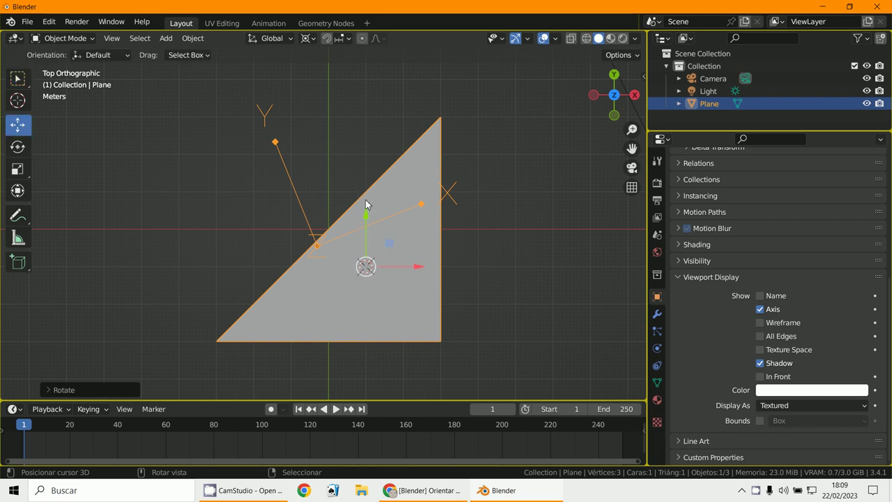
left_click(276, 39)
left_click(255, 88)
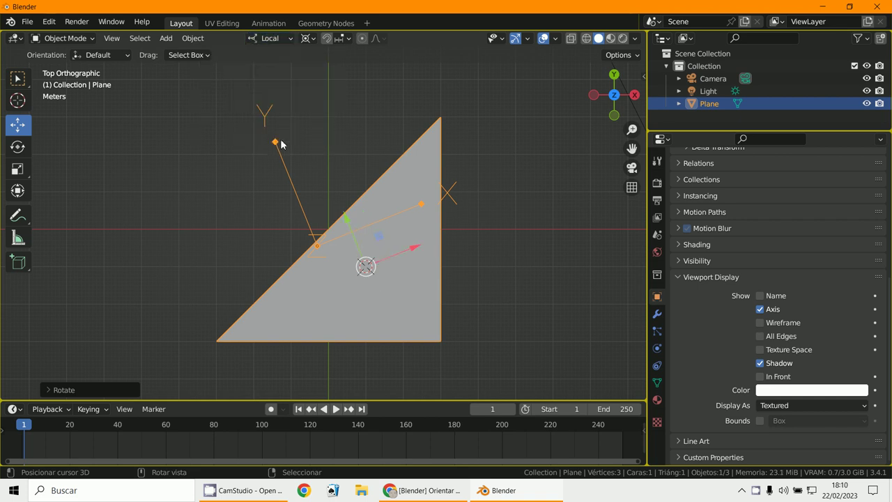
Step: Move the plane, then clear its location back to the world origin with Alt+G
key("g")
left_click(308, 231)
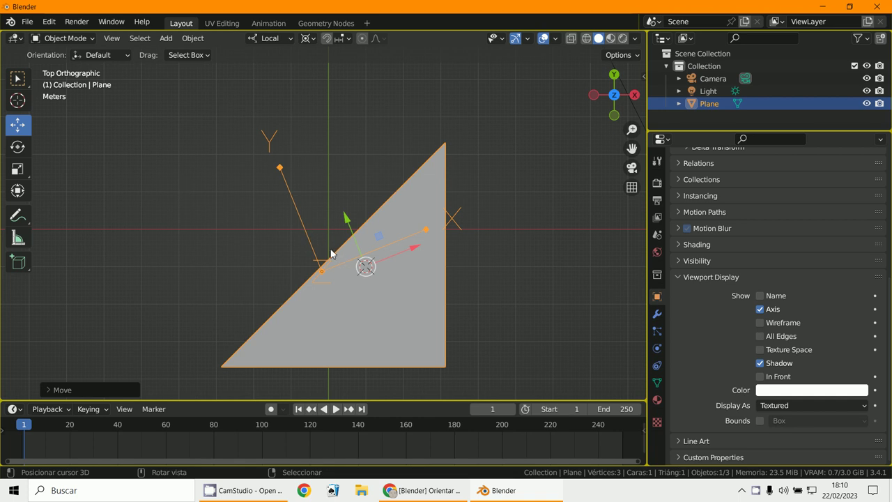
key("alt+g")
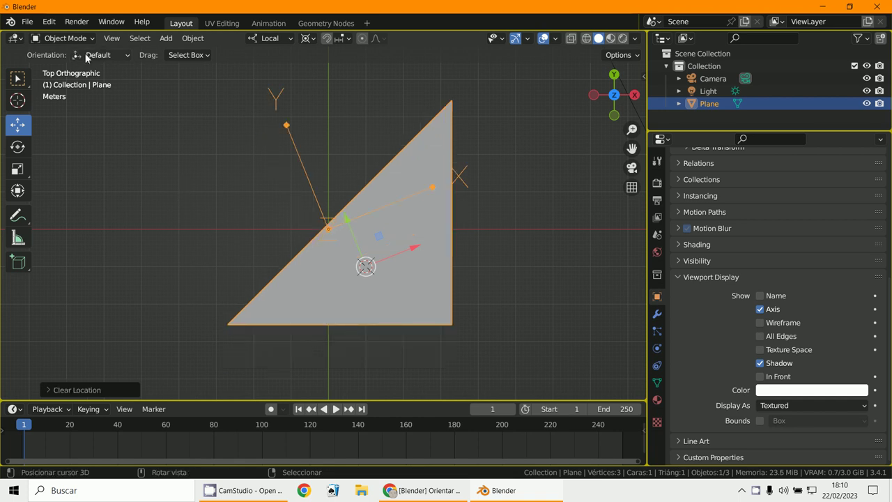
Step: In Edit Mode, extrude the triangle's slanted edge about 1.164 m along its local axis
left_click(64, 39)
left_click(65, 67)
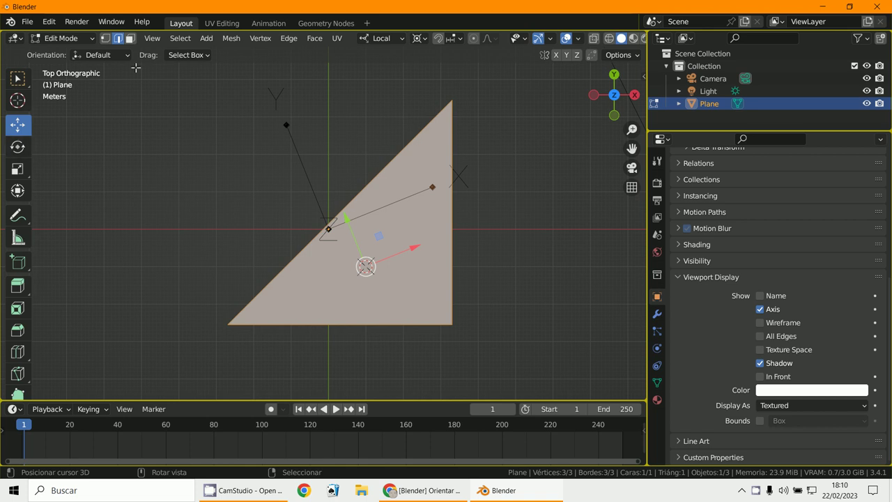
left_click(351, 199)
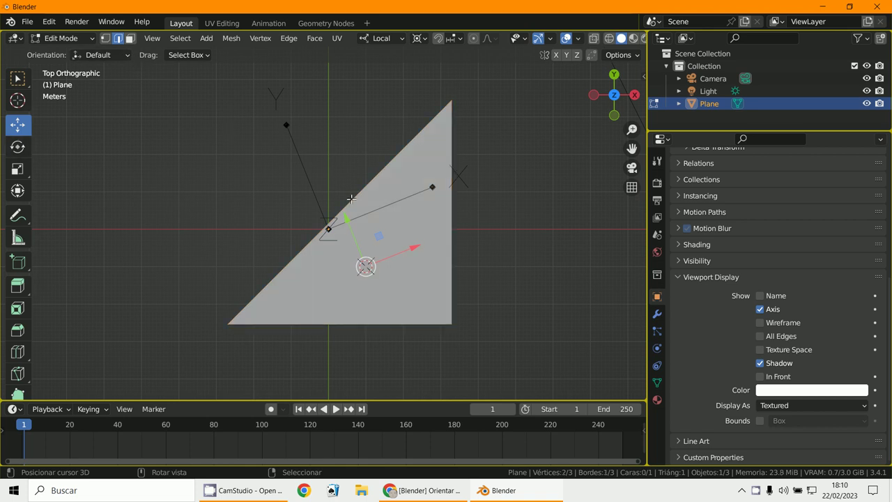
key("e")
key("Escape")
key("e")
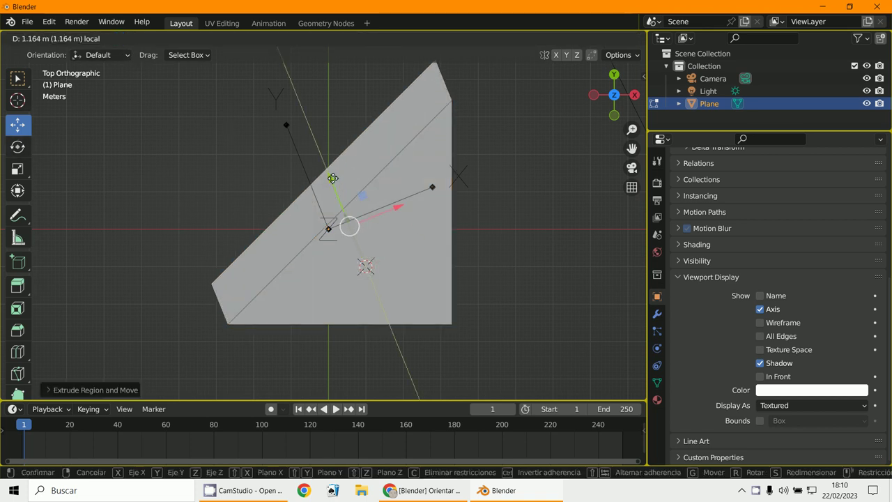
left_click(327, 149)
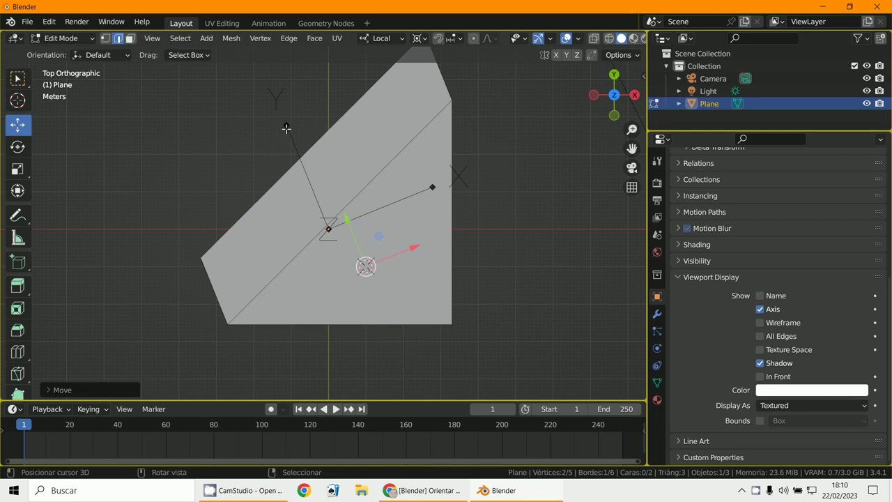
scroll(316, 206, "down", 1)
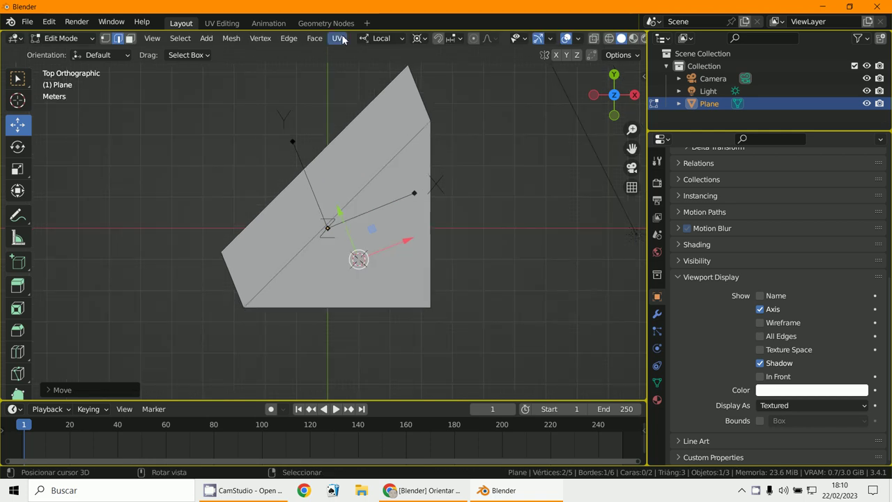
Step: With Normal orientation, extrude the entire five-sided mesh along its normal into a thick slab
left_click(381, 39)
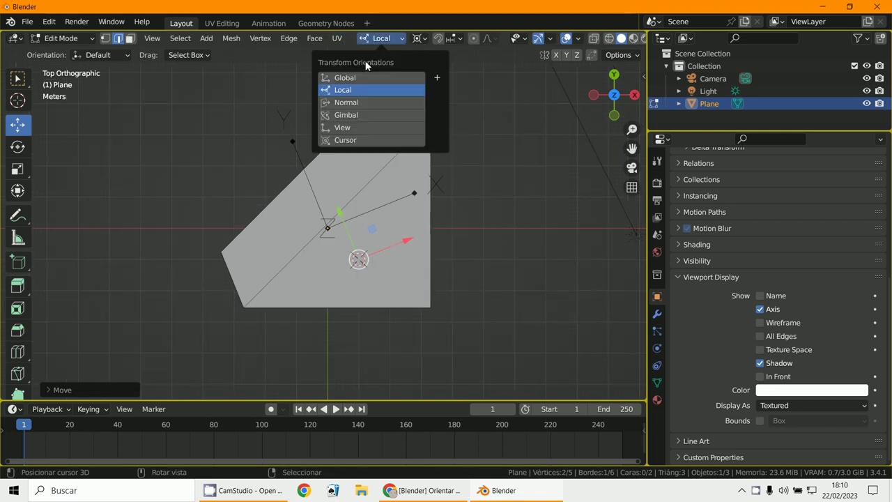
left_click(353, 108)
middle_click_drag(460, 302, 414, 189)
key("a")
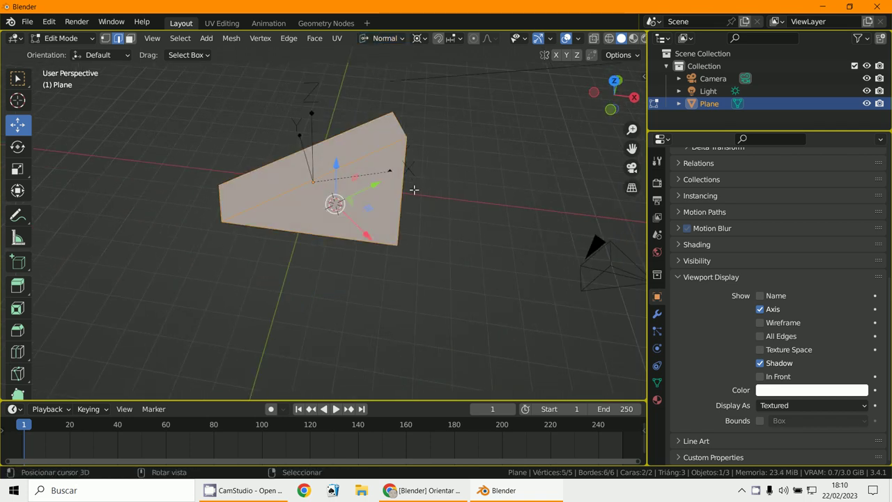
key("e")
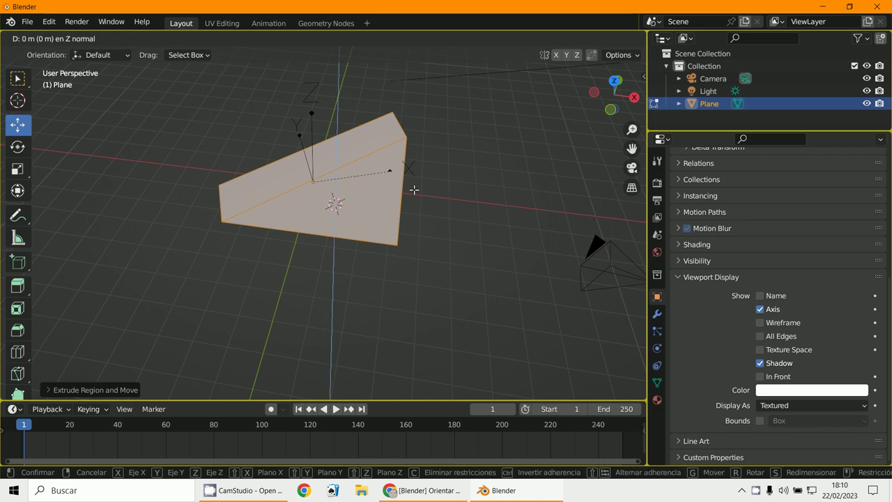
left_click(414, 206)
mouse_move(412, 209)
middle_mouse_down()
mouse_move(430, 239)
mouse_move(340, 249)
mouse_move(403, 232)
mouse_move(369, 239)
mouse_move(260, 133)
middle_mouse_up()
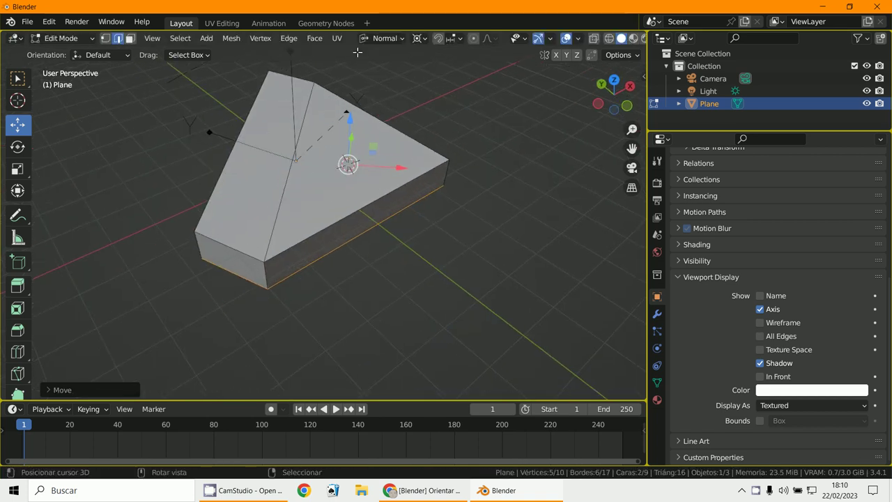
left_click(388, 39)
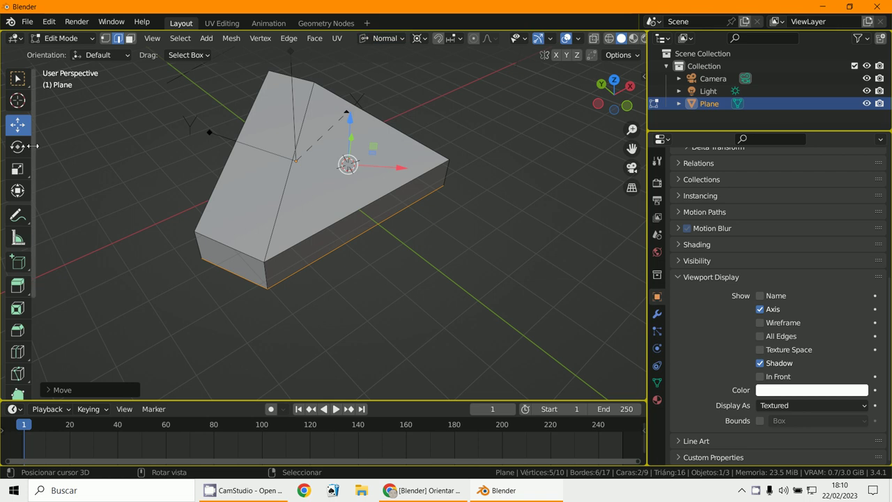
left_click(130, 39)
Step: Extrude one side face of the slab outward along its normal
left_click(362, 226)
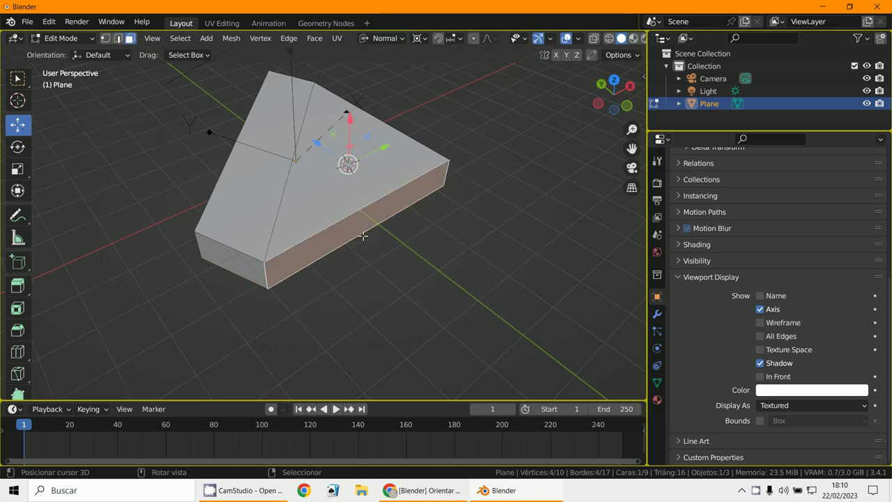
middle_click_drag(360, 234, 395, 299)
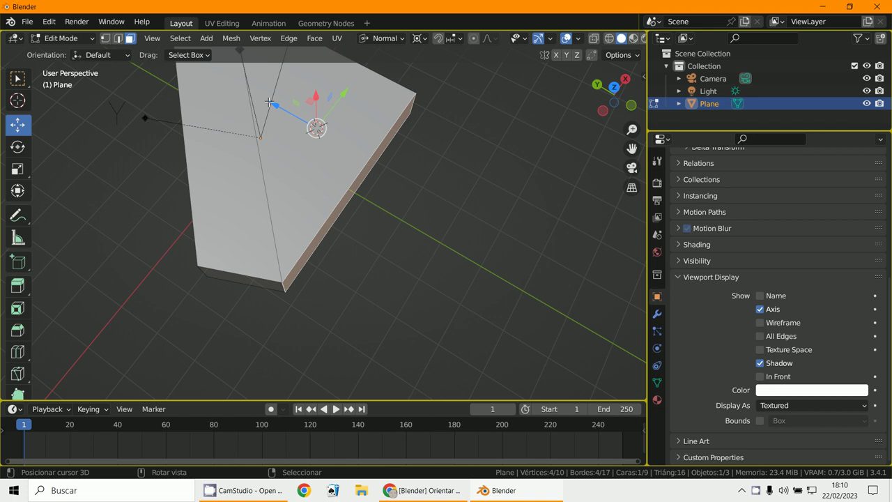
key("e")
right_click(397, 198)
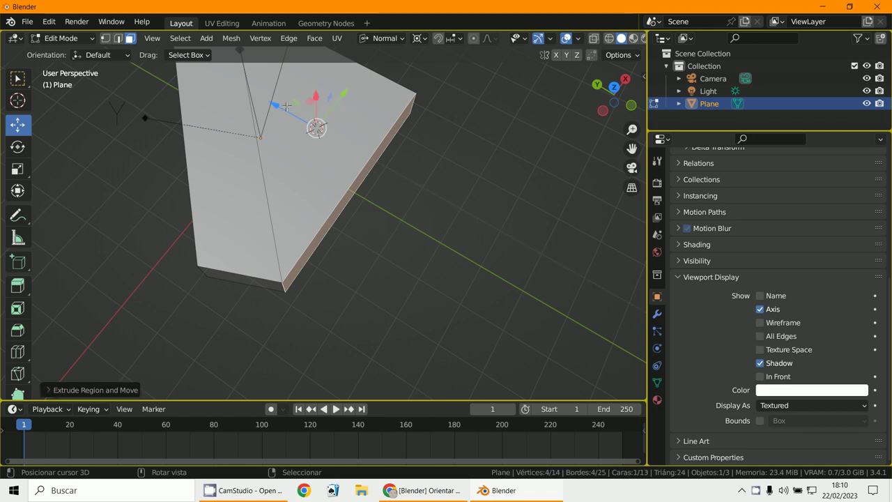
left_click_drag(286, 107, 311, 128)
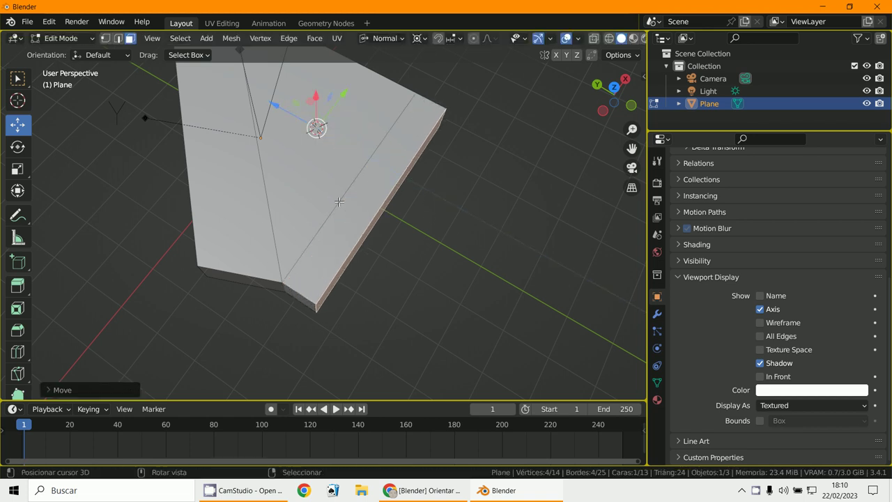
key("KP_7")
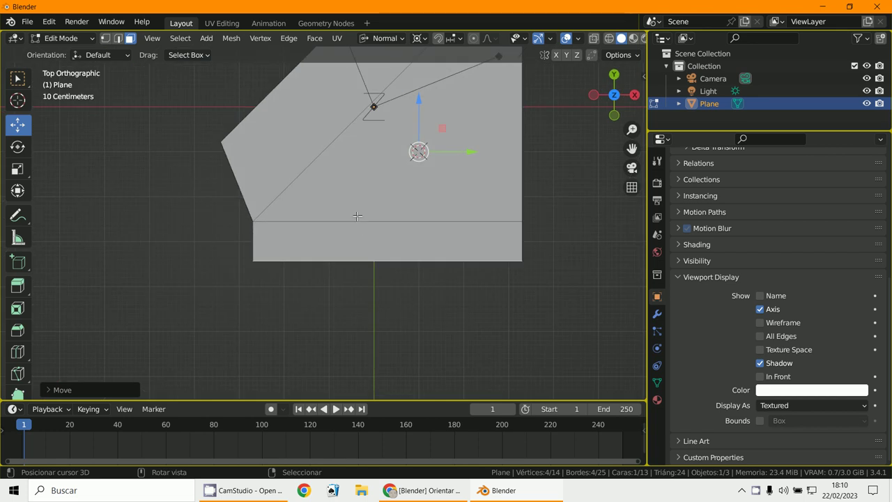
mouse_move(379, 229)
middle_mouse_down()
mouse_move(368, 263)
mouse_move(478, 185)
mouse_move(423, 219)
mouse_move(254, 223)
middle_mouse_up()
Step: With pivot set to Bounding Box Center, extrude the slanted left side face outward
left_click(230, 235)
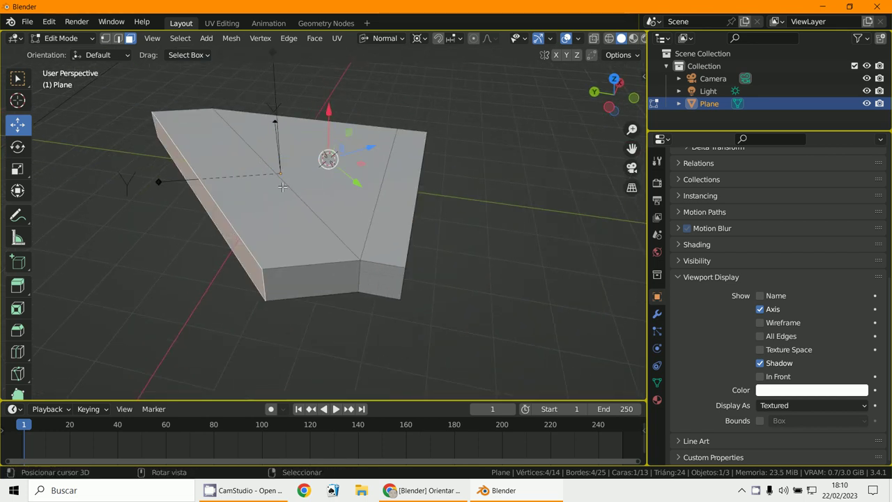
left_click(418, 37)
left_click(428, 53)
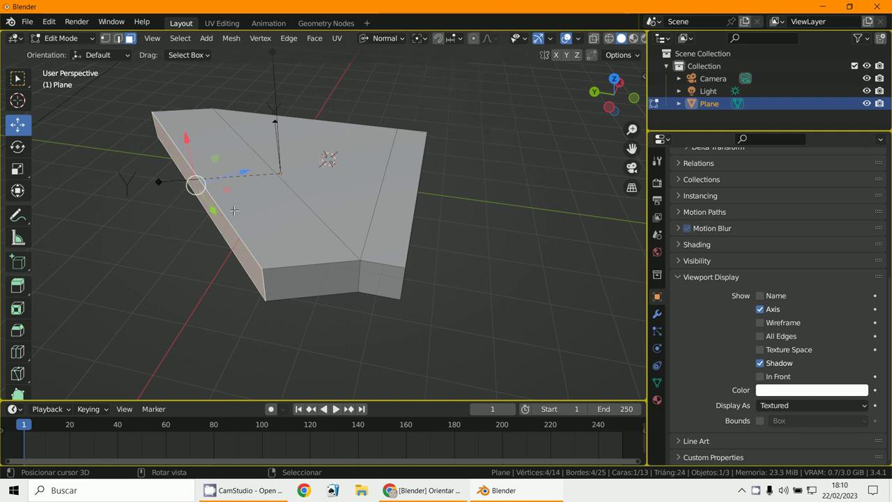
middle_click_drag(234, 210, 267, 211, "shift")
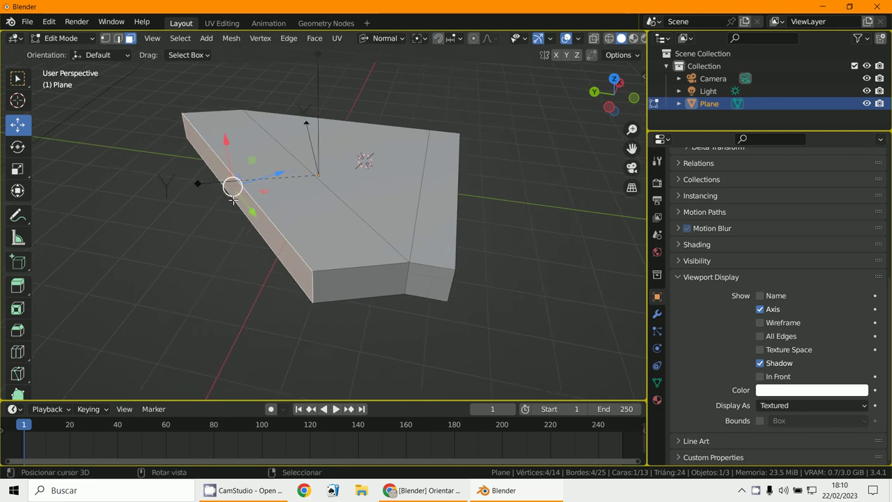
key("e")
right_click(268, 178)
left_click_drag(278, 174, 255, 218)
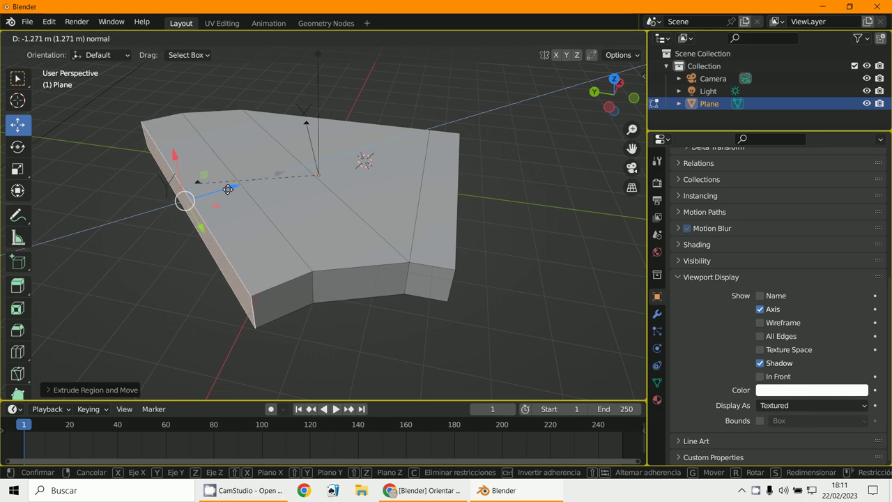
key("KP_7")
scroll(313, 165, "down", 2)
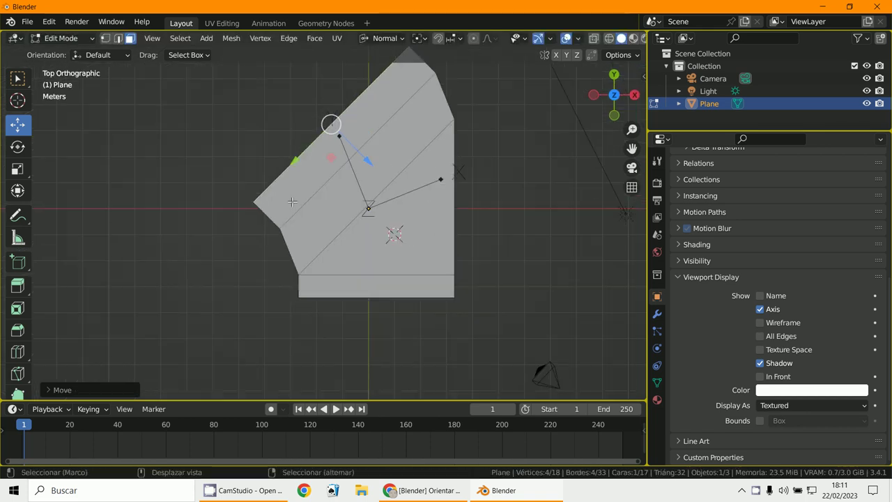
middle_click_drag(411, 274, 374, 243)
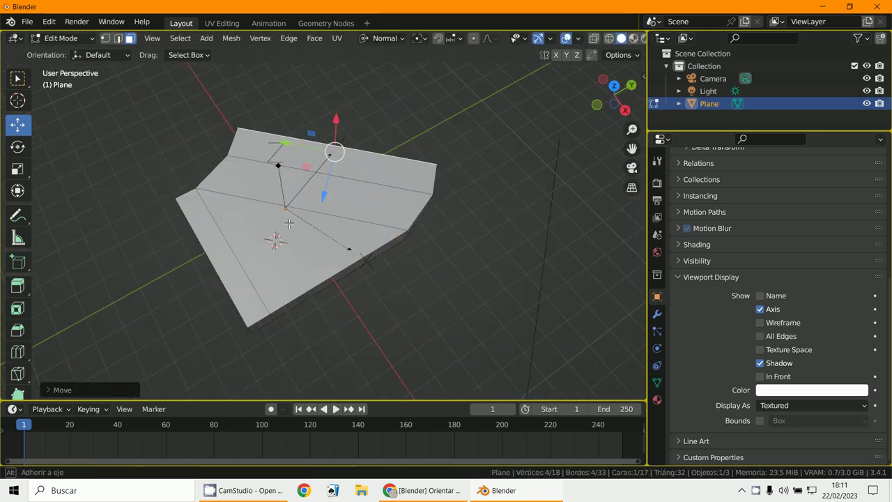
Step: Extrude the small end side face into a short protruding block
left_click(438, 250)
left_click(439, 269)
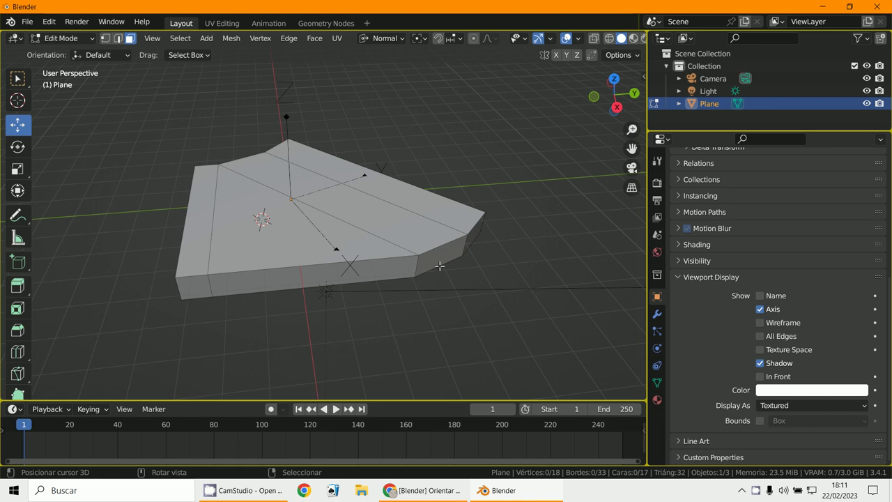
left_click(441, 256)
key("e")
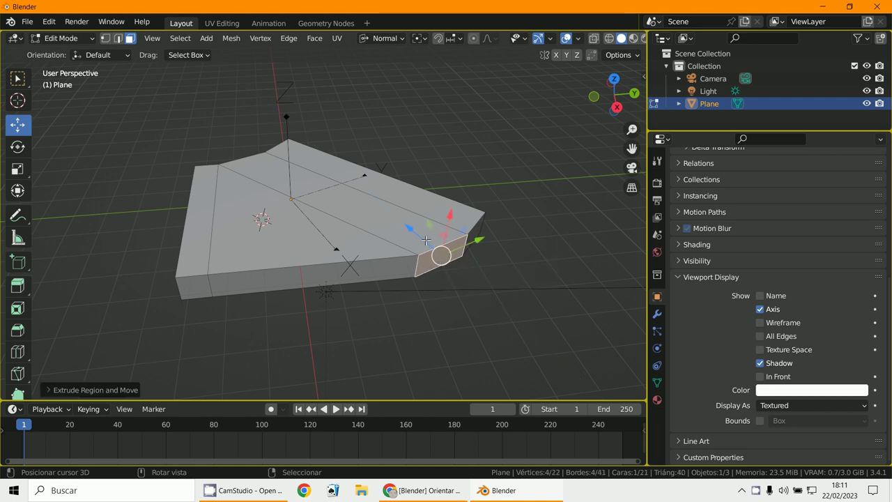
left_click(438, 262)
scroll(392, 274, "down", 2)
mouse_move(392, 275)
middle_mouse_down()
mouse_move(420, 299)
mouse_move(464, 81)
middle_mouse_up()
left_click(395, 39)
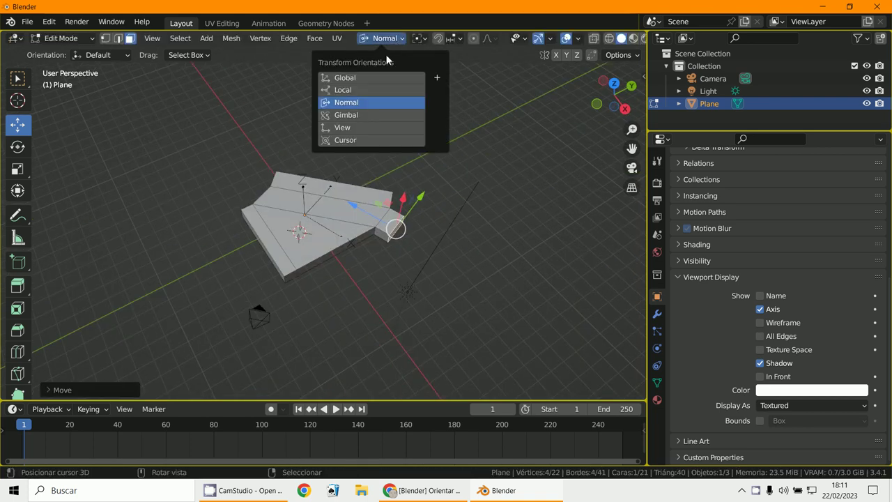
Step: Switch transform orientation from Normal to Gimbal and zoom in on the extruded end block
left_click(362, 115)
scroll(330, 272, "up", 2)
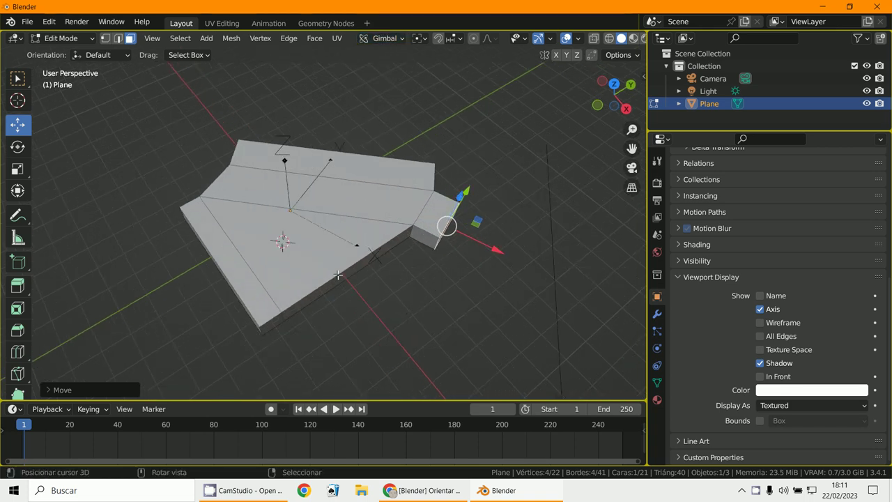
mouse_move(331, 271)
middle_mouse_down()
mouse_move(539, 303)
mouse_move(436, 279)
mouse_move(446, 271)
middle_mouse_up()
scroll(446, 272, "up", 1)
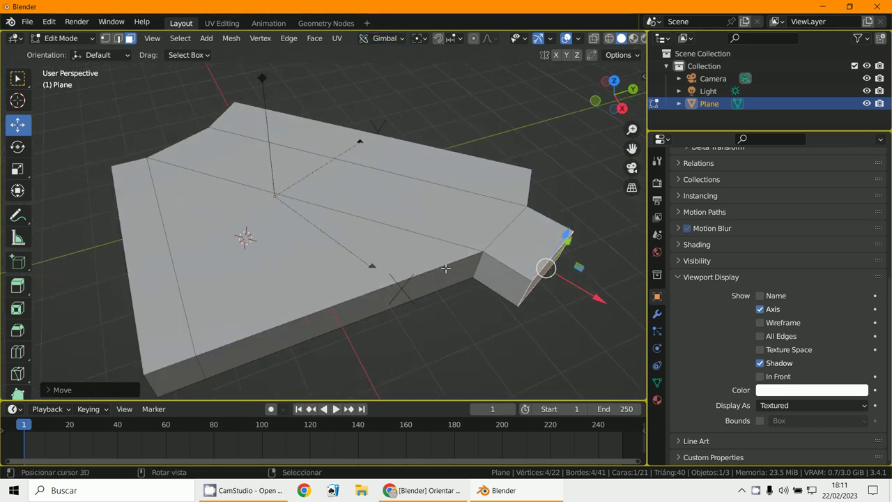
scroll(446, 271, "up", 1)
left_click(392, 40)
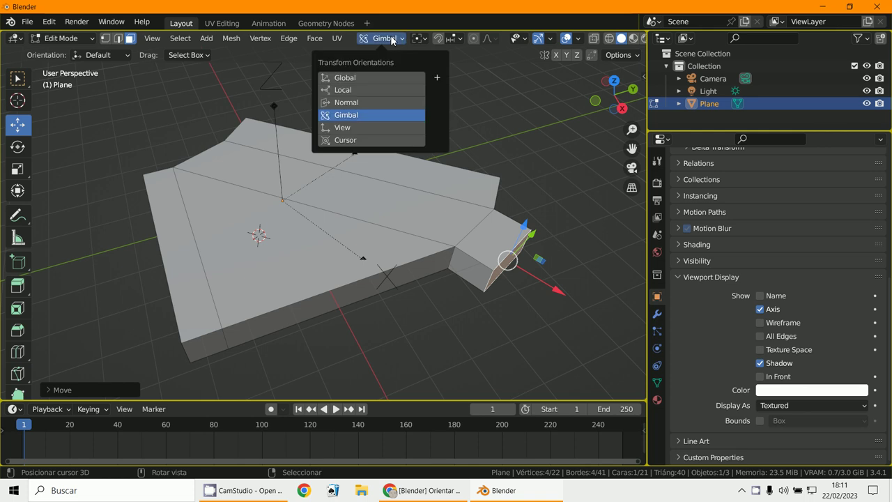
Step: With View orientation, extrude the end block's face along the view X axis into a longer arm
left_click(364, 128)
mouse_move(455, 257)
middle_mouse_down()
mouse_move(290, 203)
mouse_move(319, 170)
mouse_move(288, 206)
mouse_move(346, 194)
middle_mouse_up()
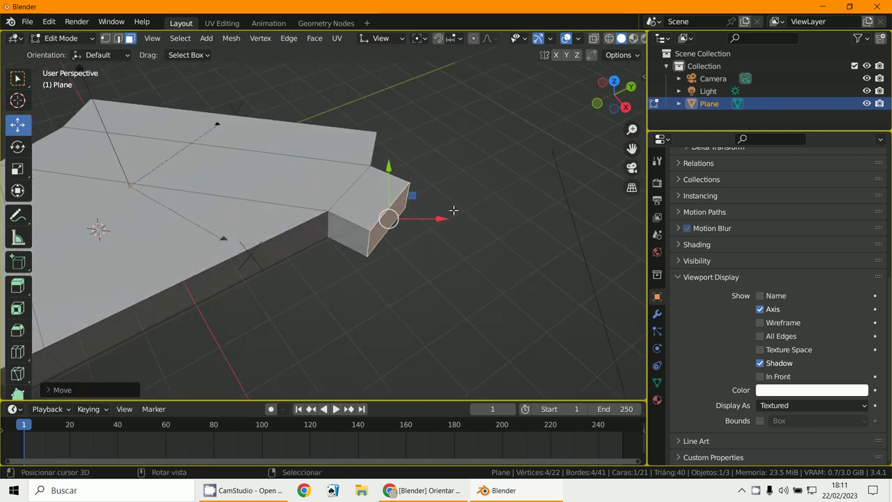
middle_click_drag(440, 217, 446, 264)
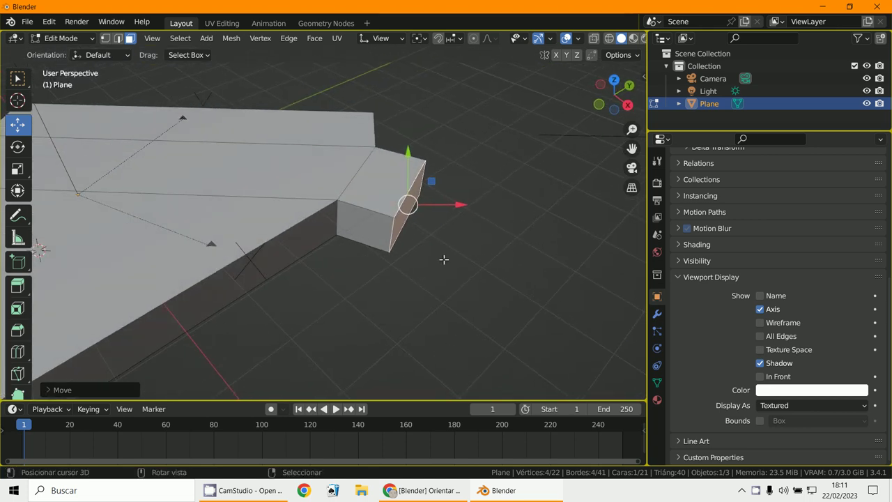
key("e")
left_click(444, 259)
left_click_drag(467, 206, 546, 204)
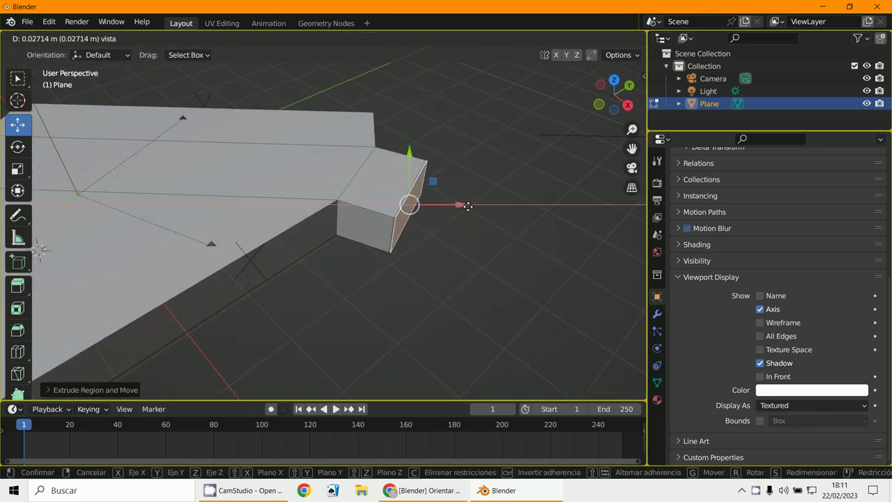
mouse_move(517, 271)
middle_mouse_down()
mouse_move(428, 252)
mouse_move(364, 253)
mouse_move(379, 253)
middle_mouse_up()
Step: Keep View orientation, orbit to a higher angle, and look through the scene camera
left_click(377, 39)
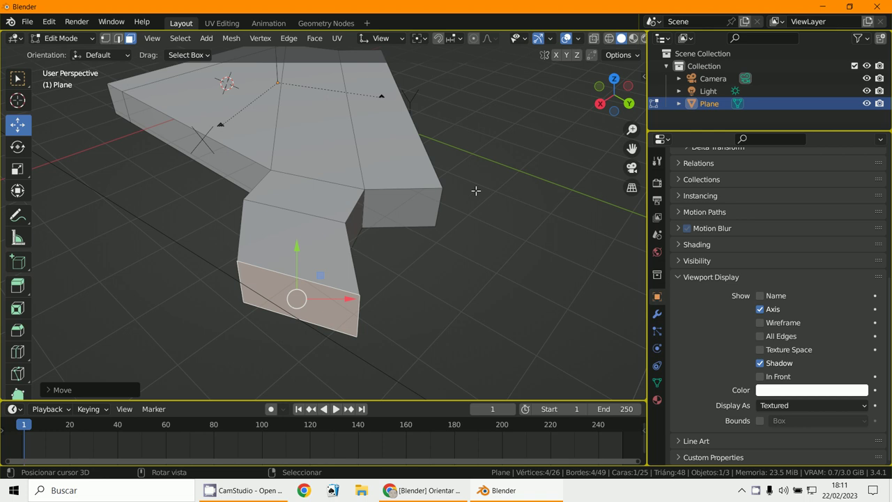
left_click(372, 41)
middle_click_drag(490, 315, 522, 328)
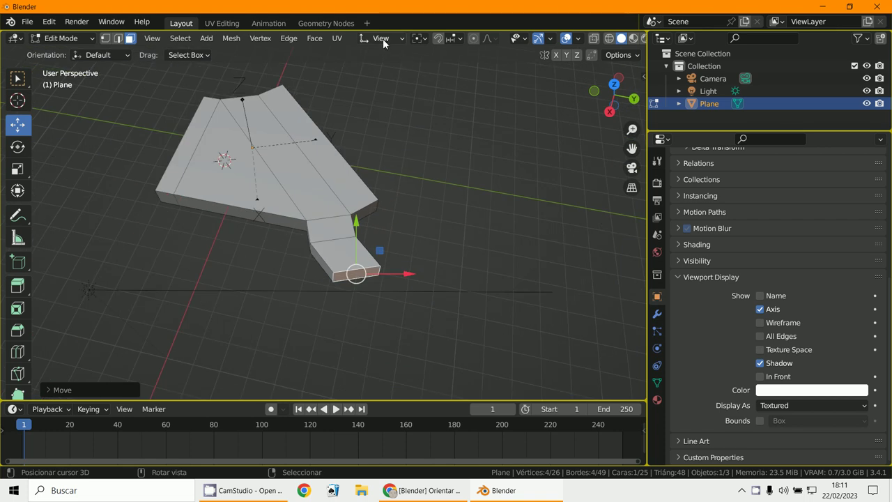
left_click(382, 38)
middle_click_drag(418, 307, 442, 339)
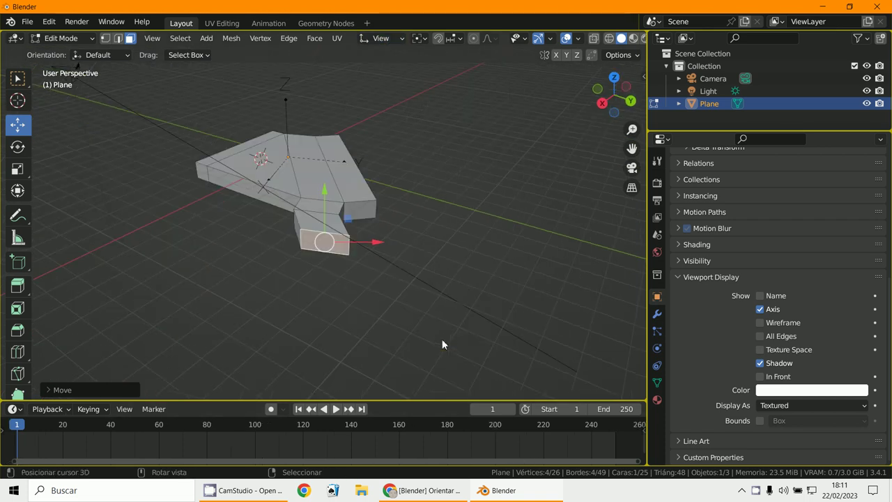
key("KP_0")
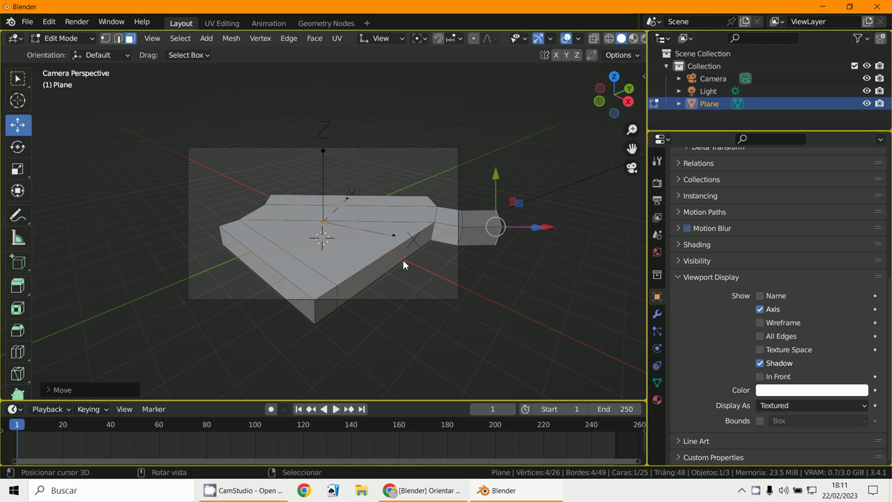
Step: Switch to Object Mode, delete the slab object, and add a new cube mesh
left_click(55, 37)
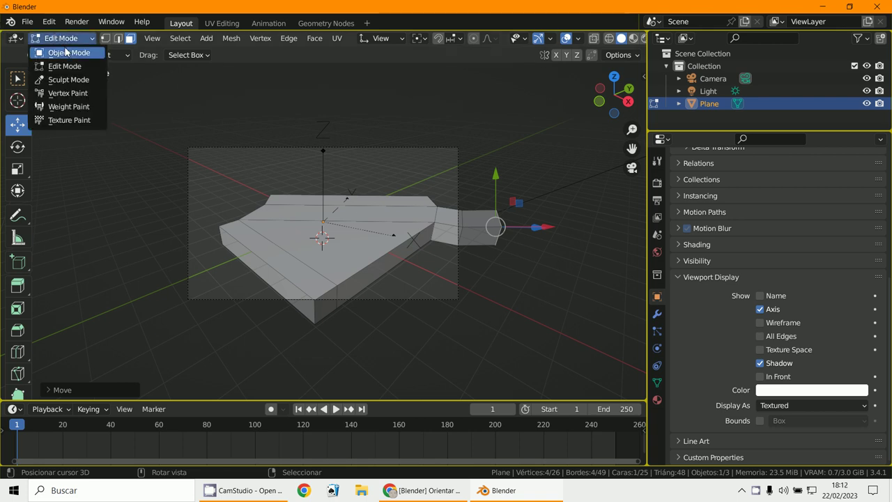
left_click(62, 49)
key("Delete")
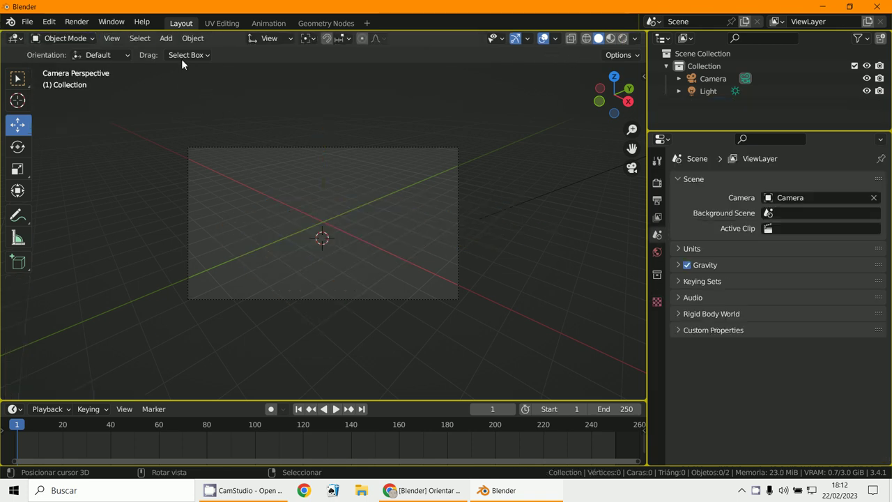
left_click(165, 39)
mouse_move(184, 53)
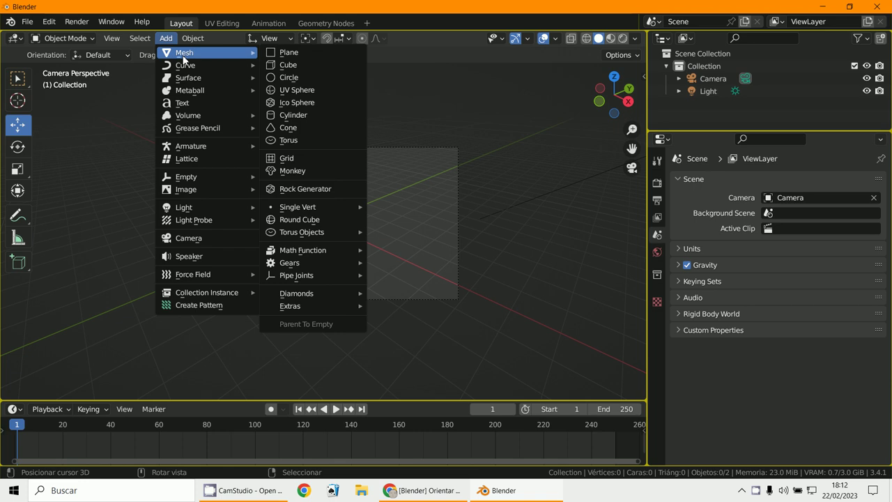
left_click(301, 65)
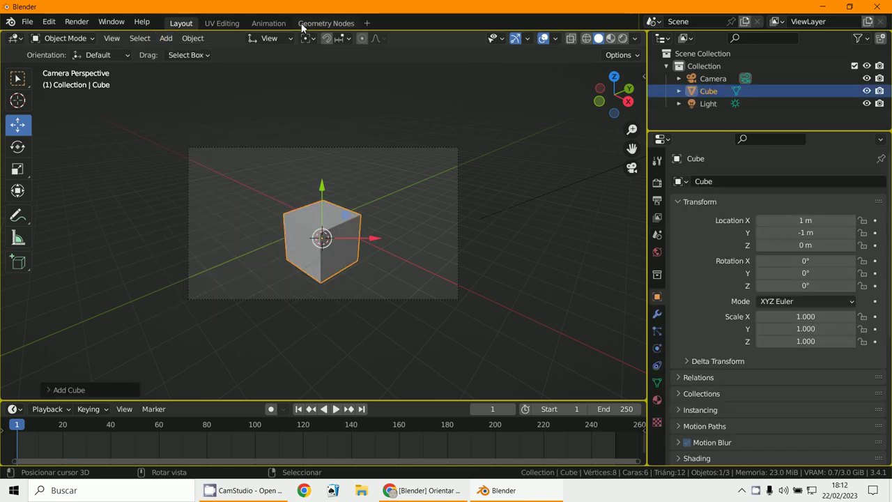
left_click(274, 41)
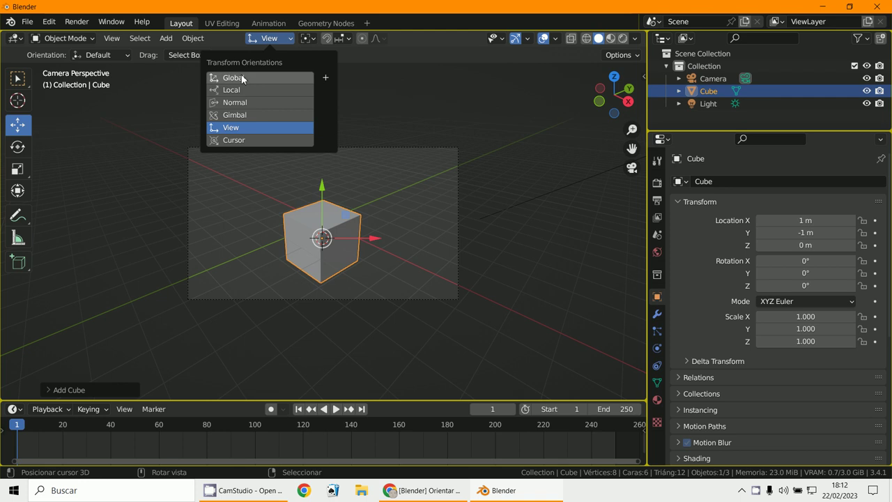
Step: In Global orientation, move the cube to about X 0.407 m, Y 0.626 m, Z 0.354 m, keeping Bounding Box Center pivot
left_click(242, 78)
mouse_move(354, 228)
left_mouse_down()
mouse_move(401, 255)
mouse_move(387, 245)
left_mouse_up()
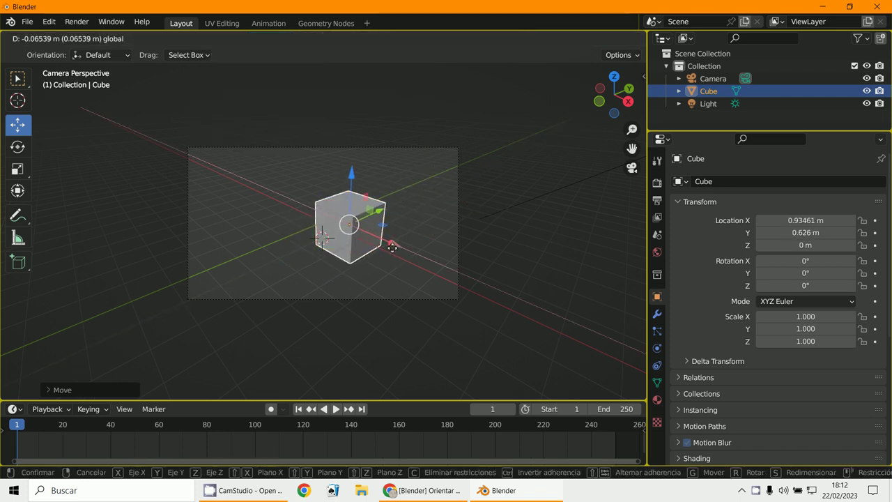
left_click_drag(341, 175, 341, 157)
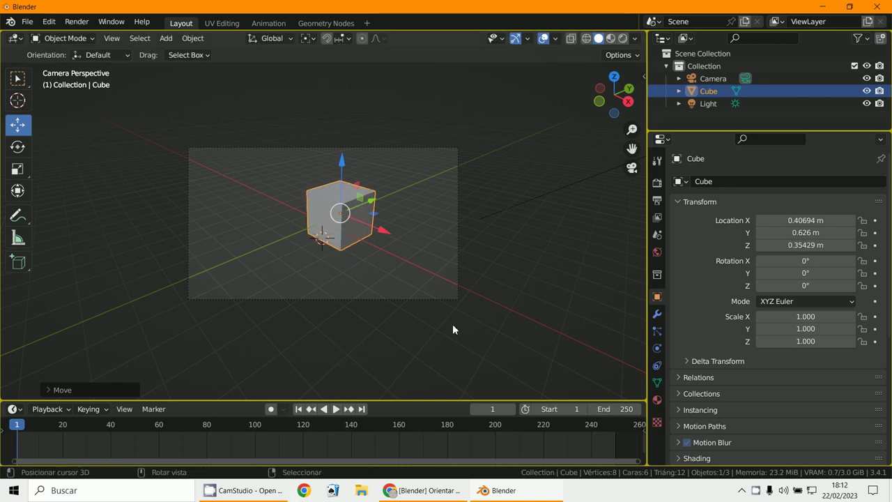
scroll(411, 297, "up", 2)
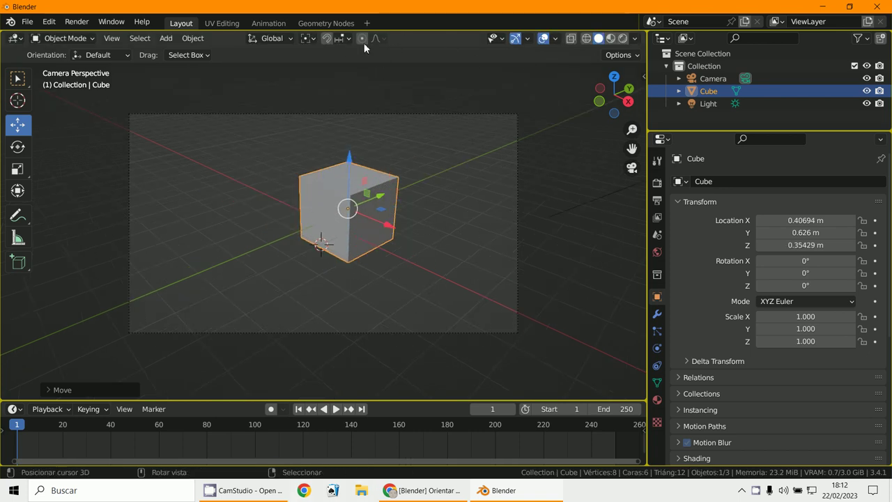
left_click(308, 39)
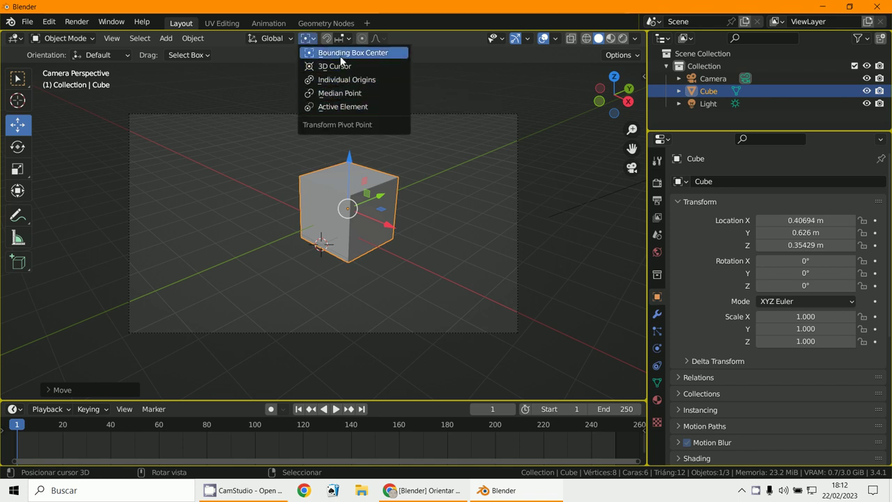
left_click(340, 54)
left_click(232, 491)
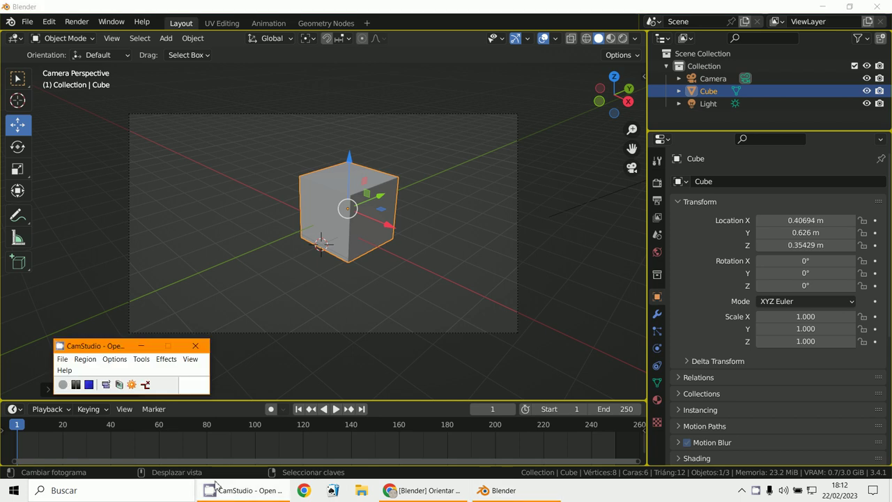